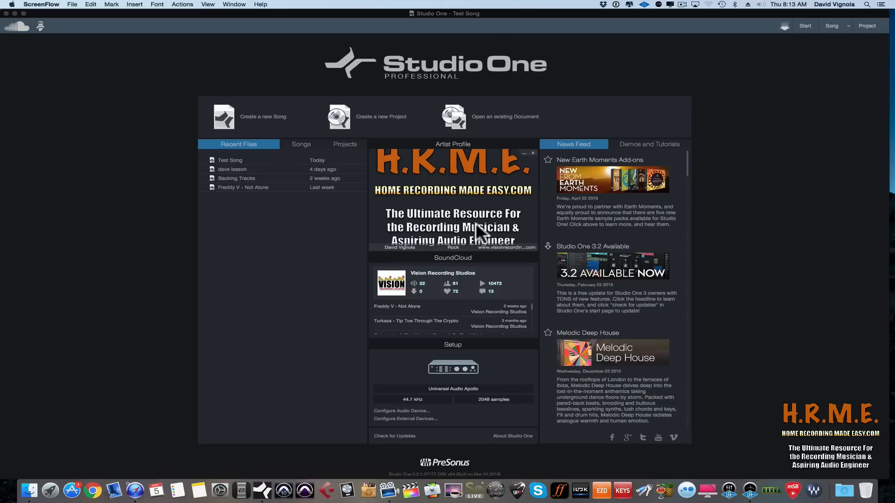
Step: Go to the Test Song arrangement and reset the clip indicator on the main output meter
left_click(830, 25)
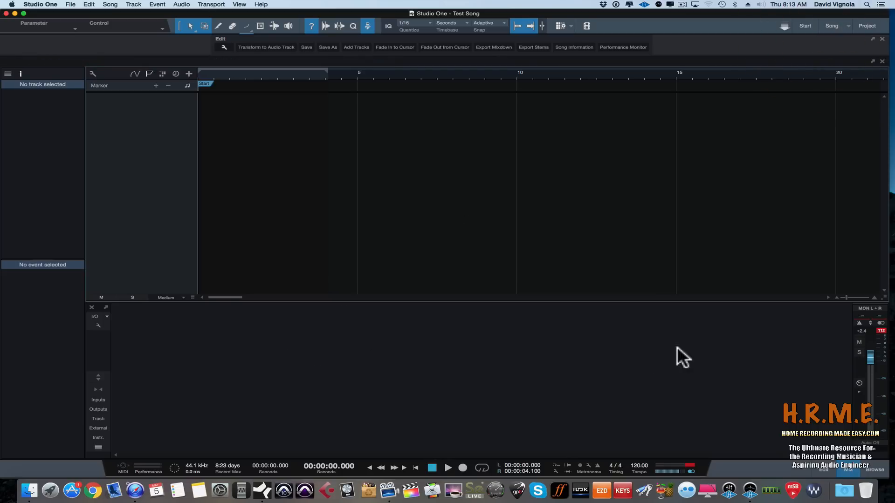
left_click(880, 331)
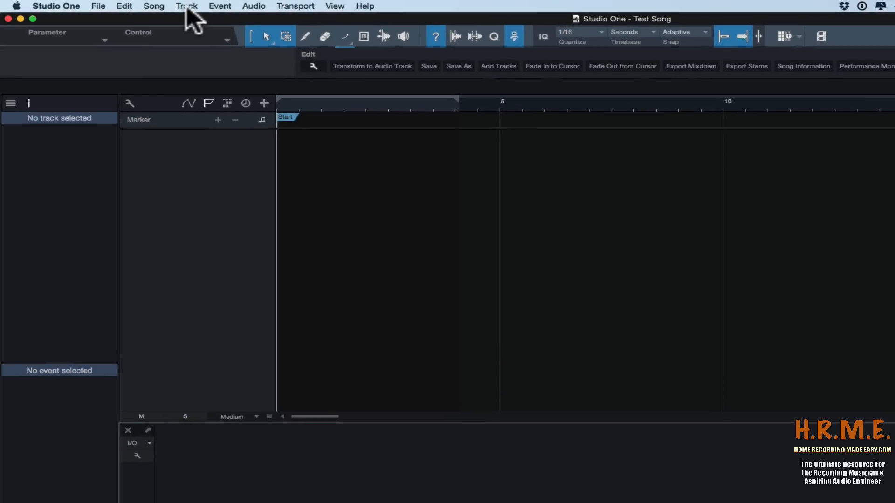
left_click(187, 7)
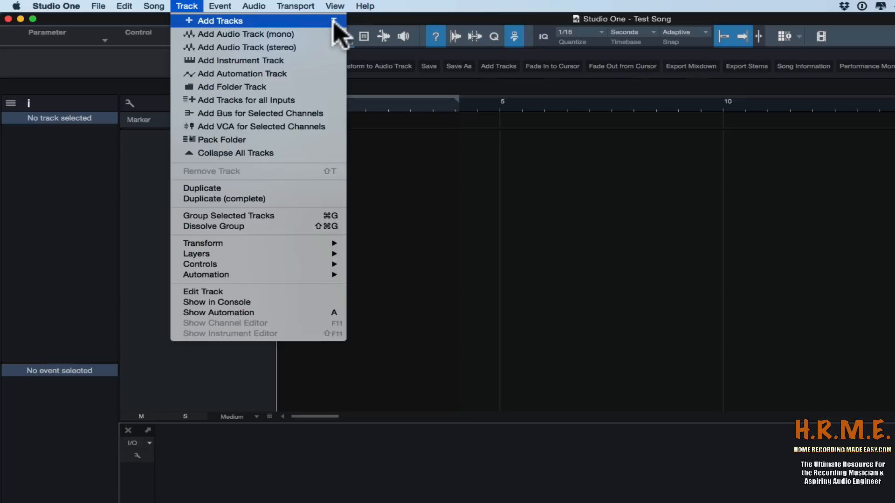
left_click(147, 187)
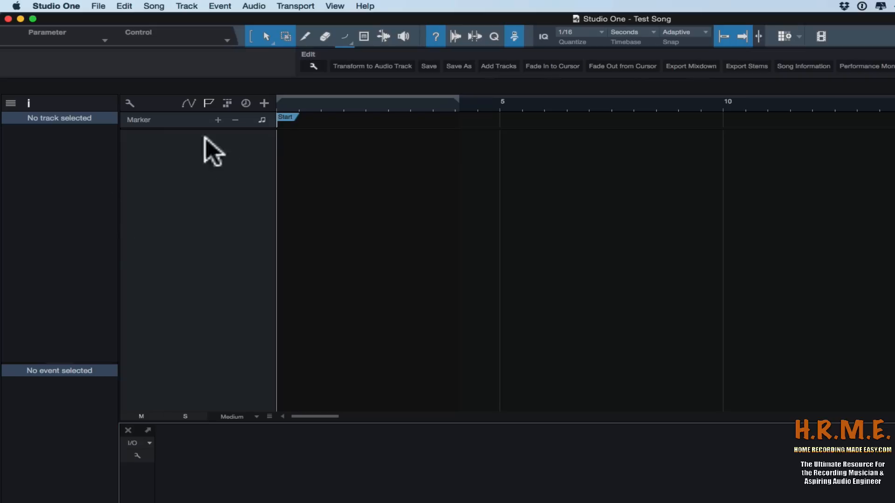
right_click(170, 206)
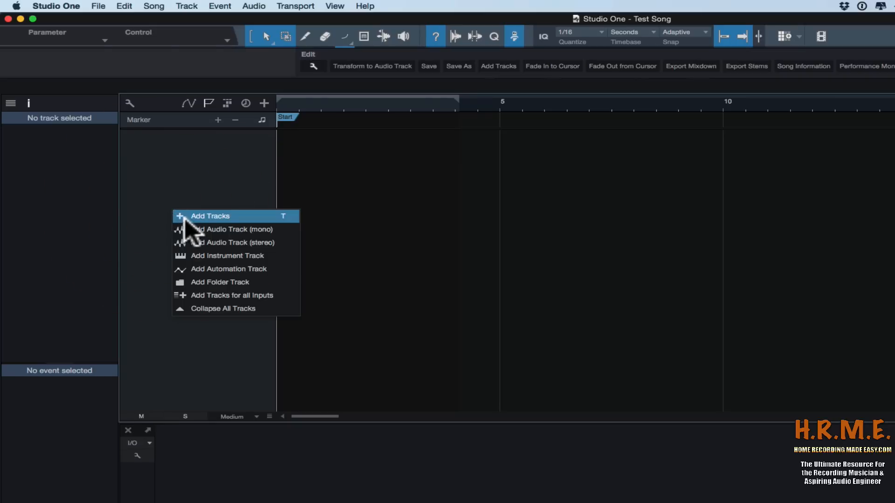
left_click(190, 188)
left_click(186, 5)
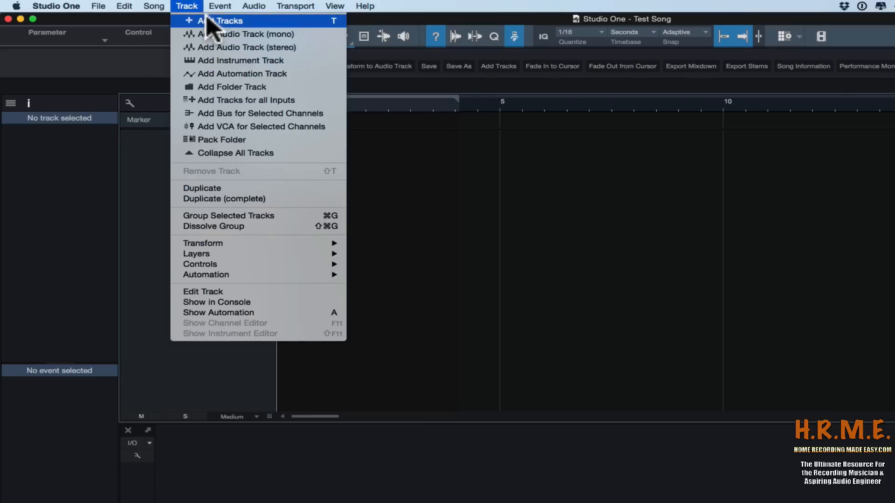
left_click(148, 160)
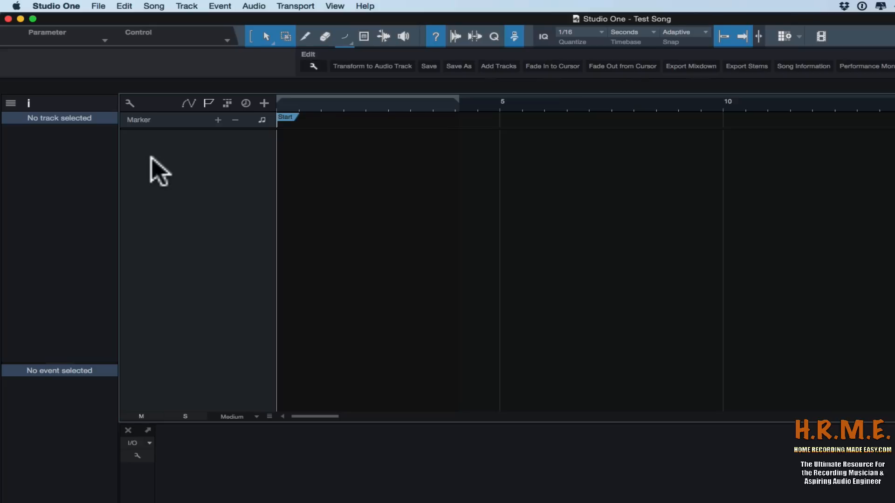
Step: Start adding a single new track named Guitar and set its type to Audio
key("t")
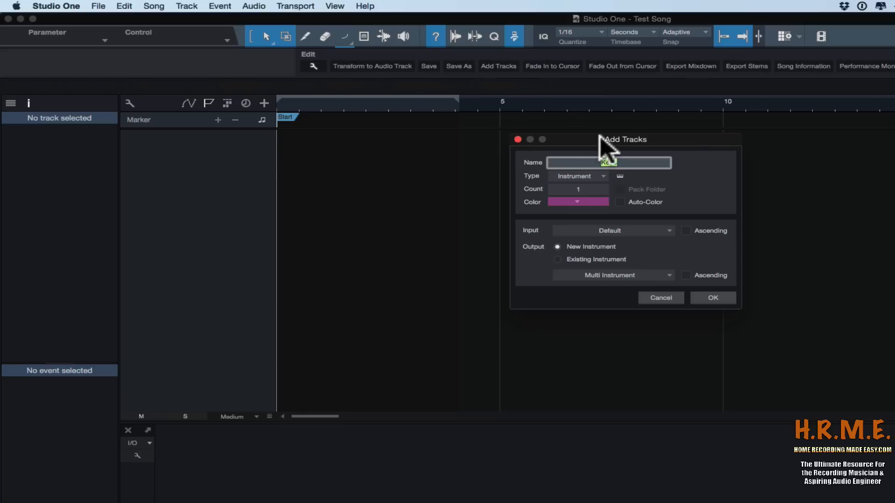
left_click_drag(603, 140, 556, 155)
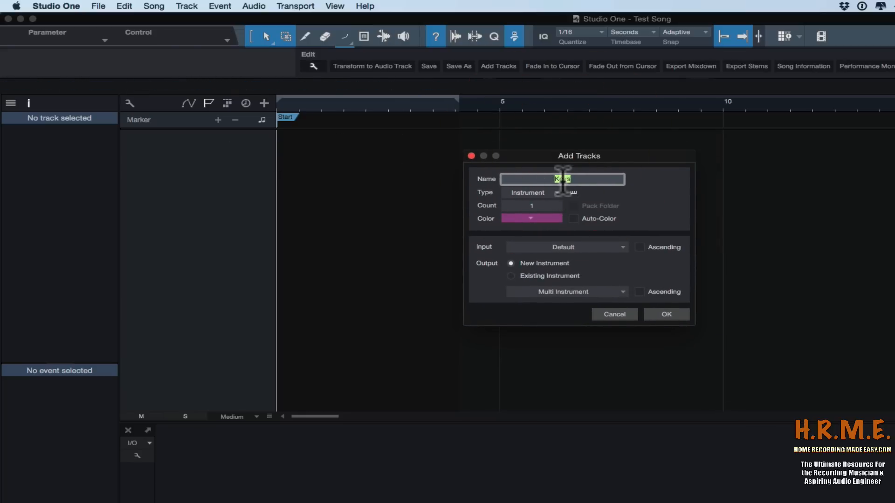
type("Guitasr")
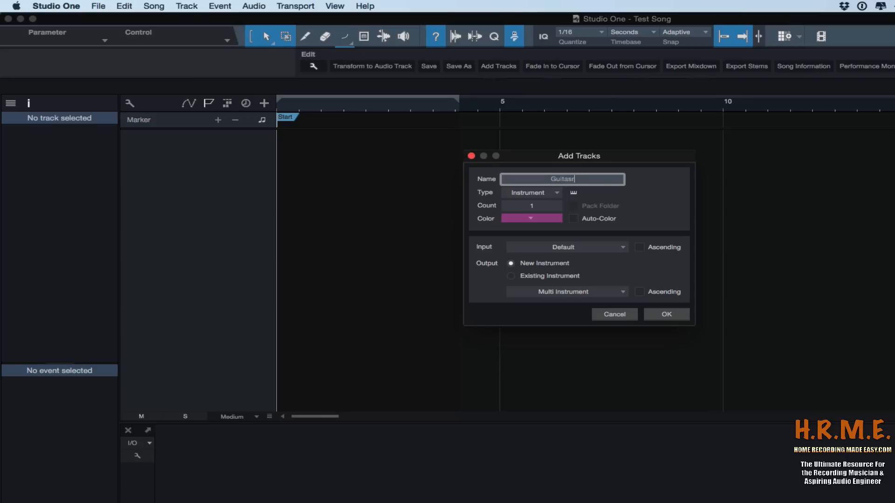
key("BackSpace")
key("BackSpace")
type("r")
left_click(554, 193)
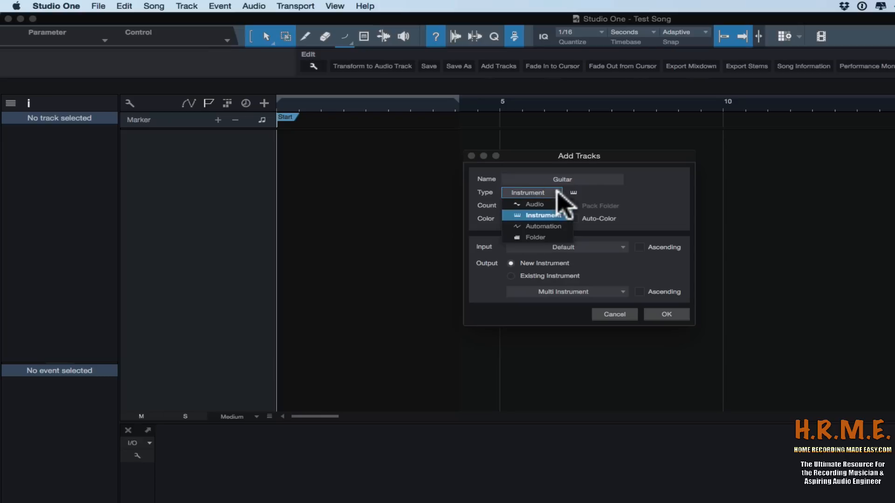
left_click(530, 204)
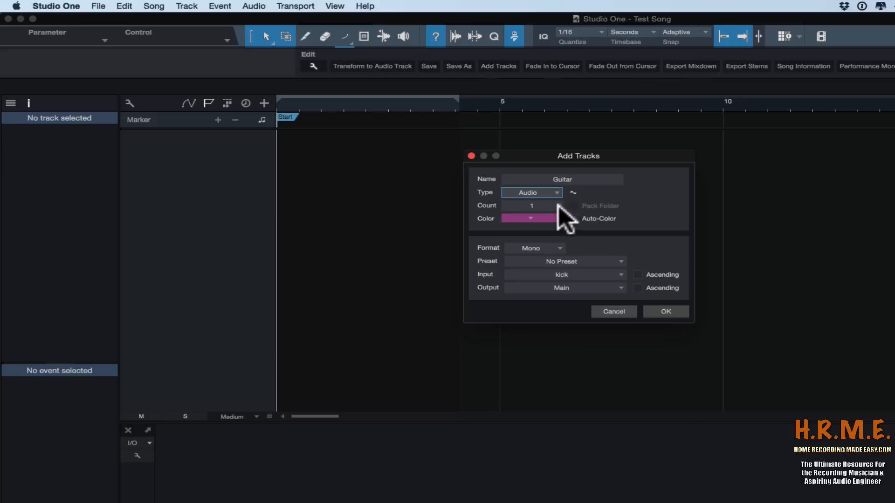
Step: Give the new Guitar track a dark green color and choose the Mono format
left_click(530, 219)
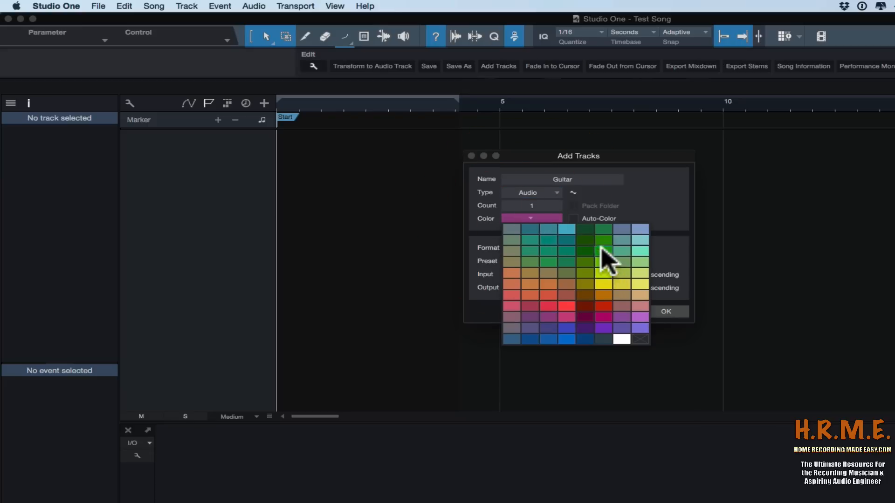
left_click(585, 250)
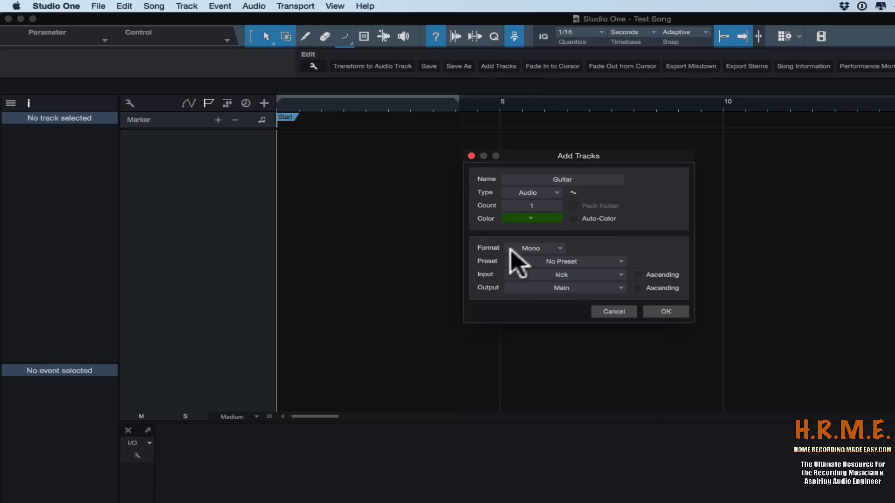
left_click(559, 247)
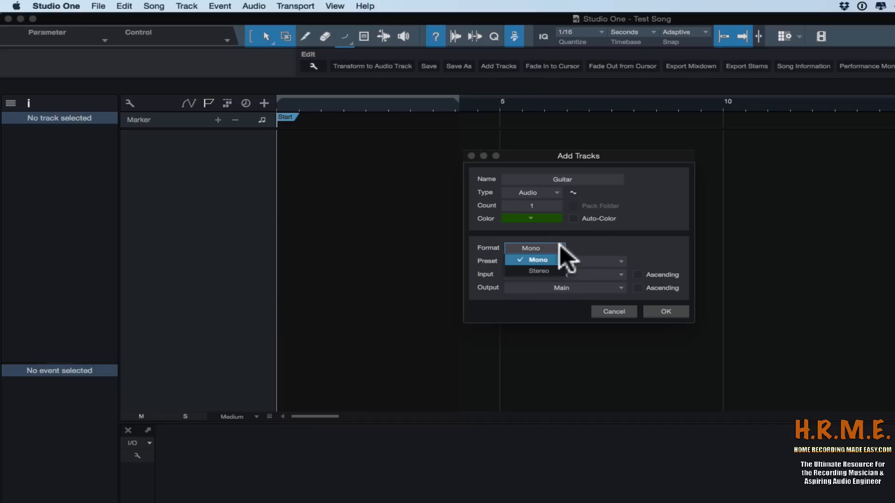
left_click(535, 259)
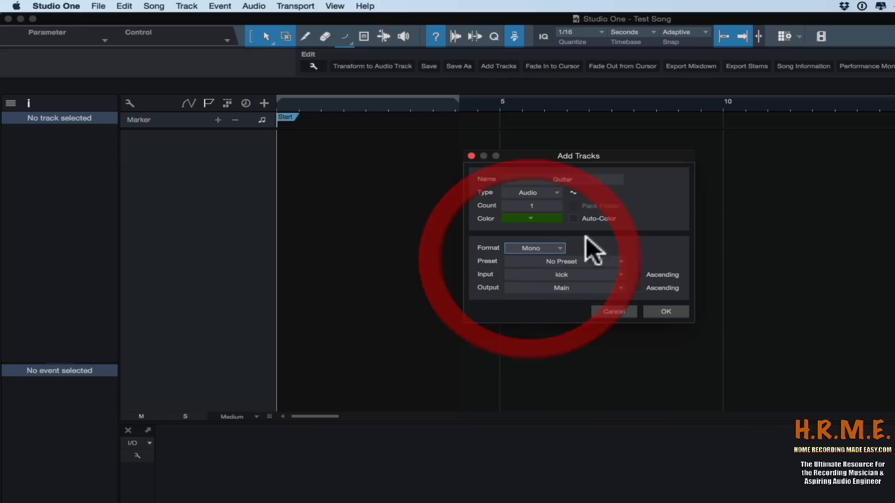
Step: Assign the Basic Acoustic preset from the Guitar category to the new track
left_click(565, 261)
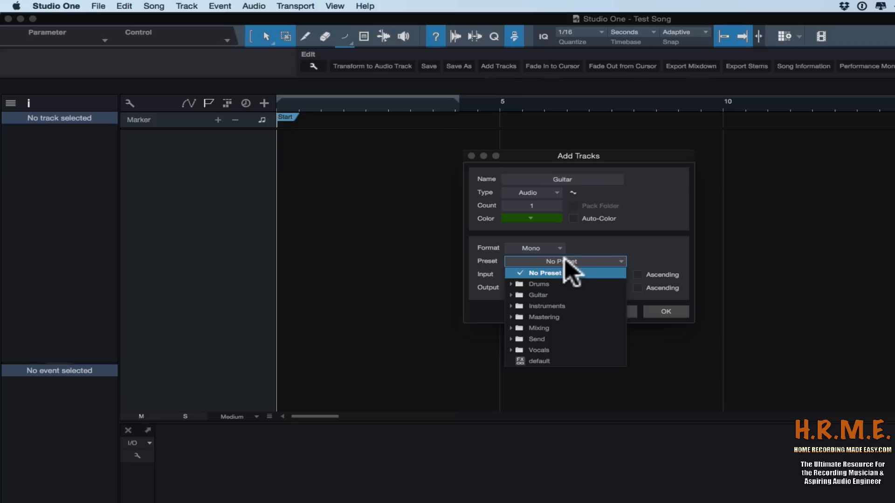
left_click(517, 296)
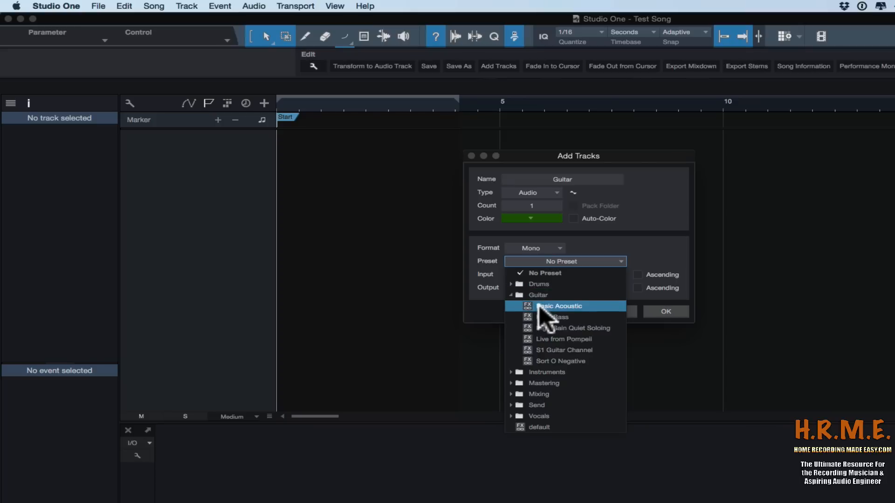
left_click(552, 306)
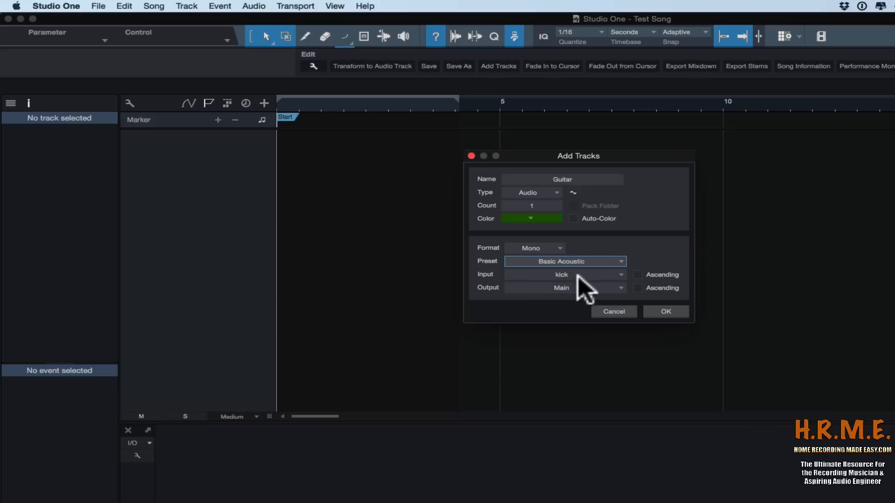
Step: Route the new track from the kick input to the Main output and create it
left_click(619, 274)
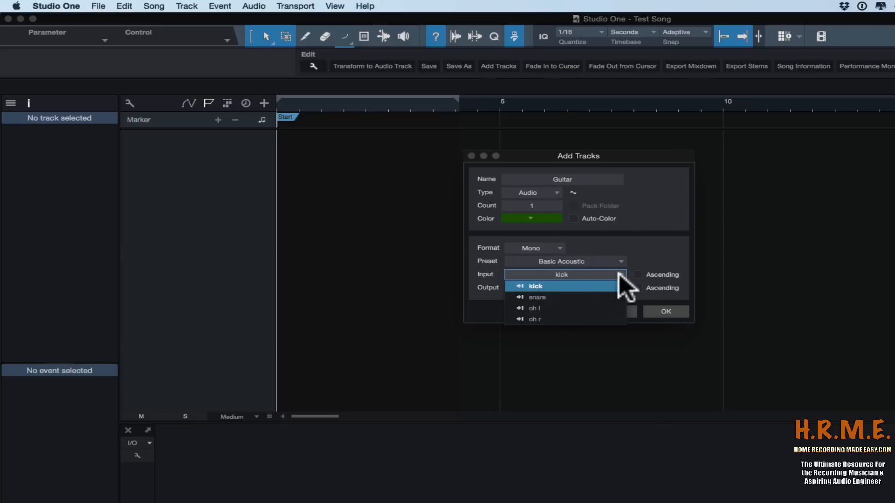
left_click(527, 287)
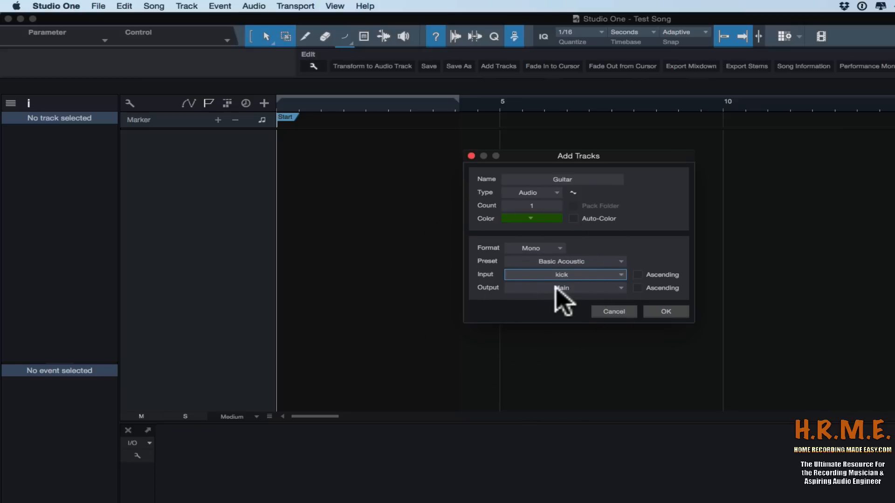
left_click(623, 289)
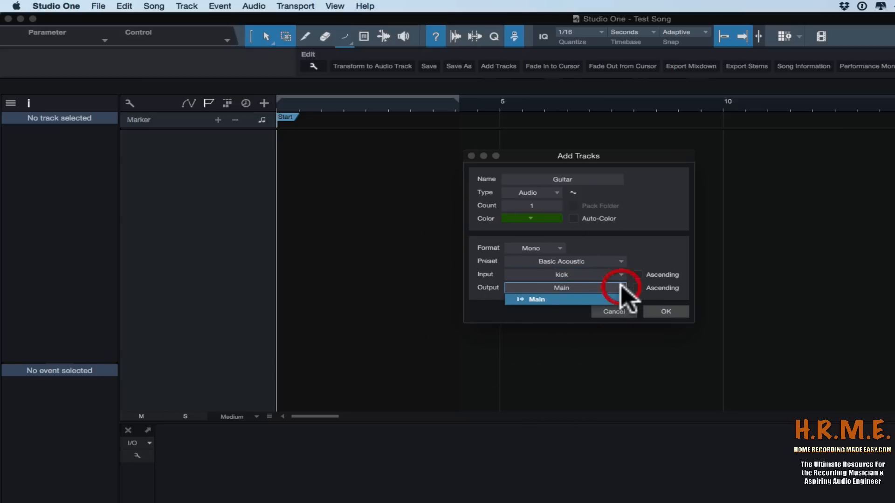
left_click(565, 294)
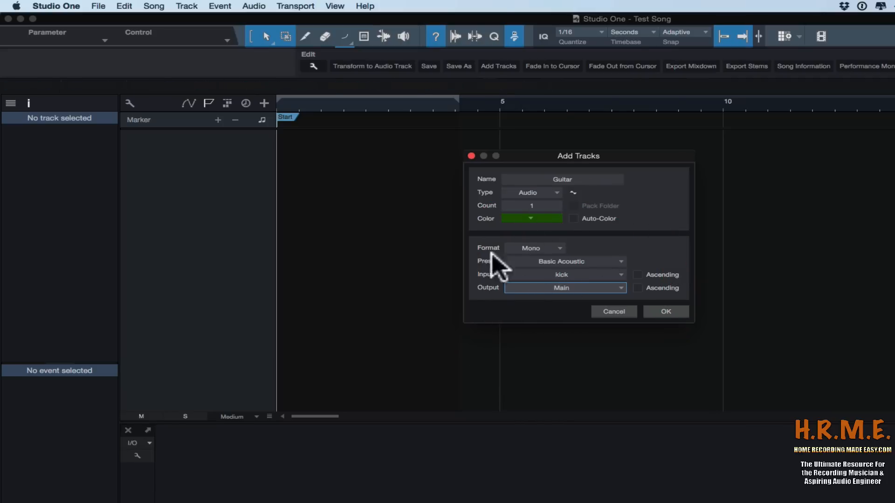
left_click(666, 311)
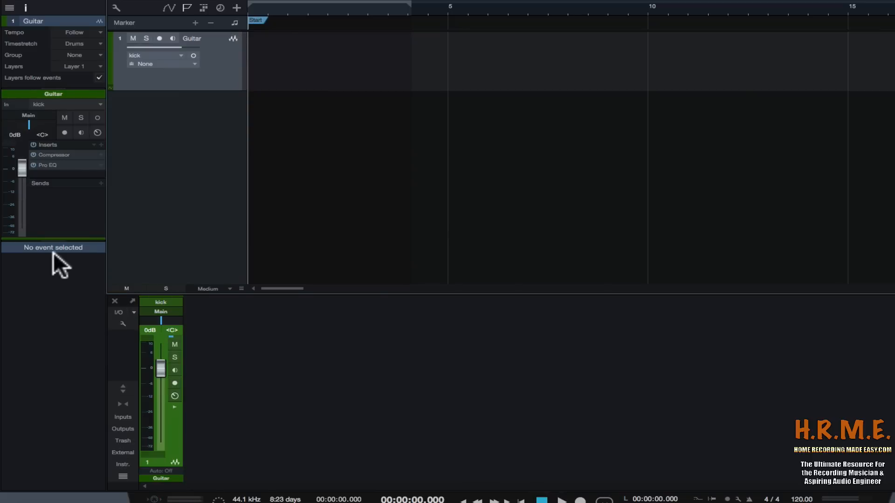
Step: Enlarge the Guitar channel section in the inspector and examine its Compressor and Pro EQ settings
left_click_drag(61, 241, 35, 376)
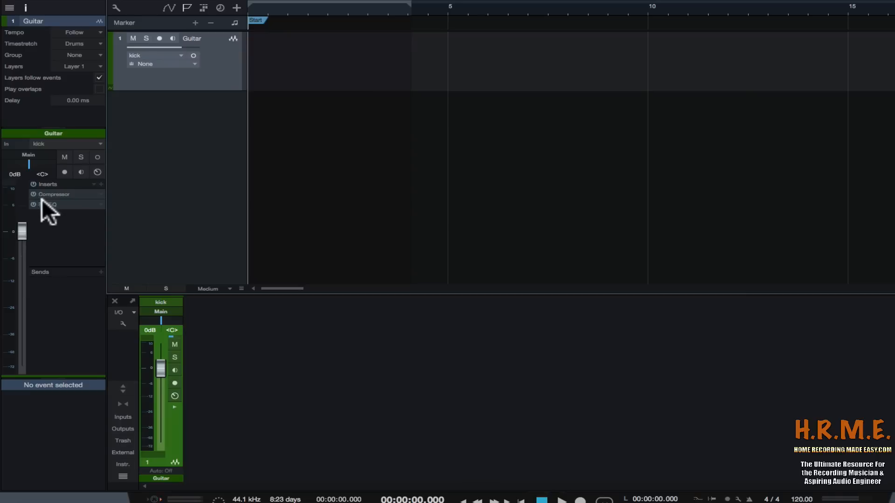
double_click(60, 192)
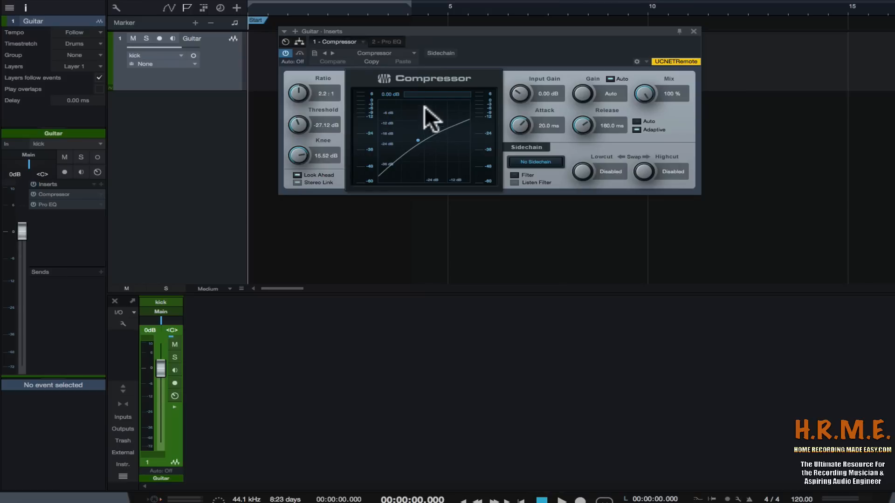
left_click(390, 41)
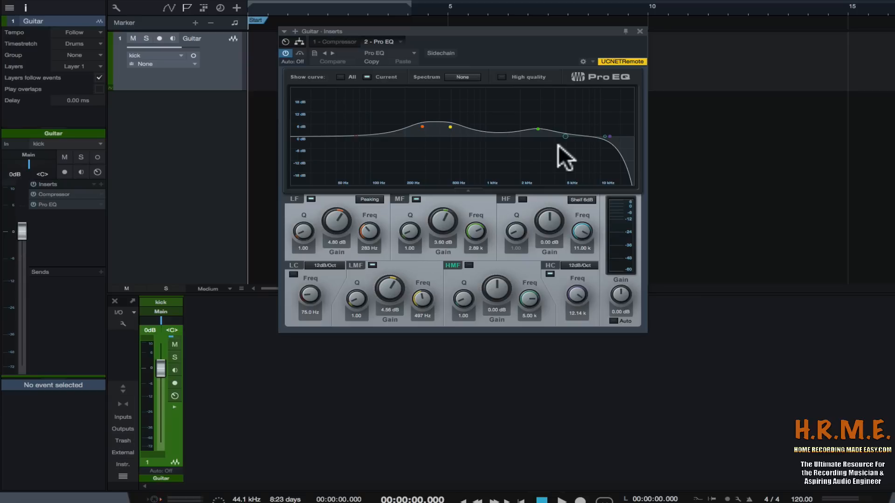
left_click(639, 31)
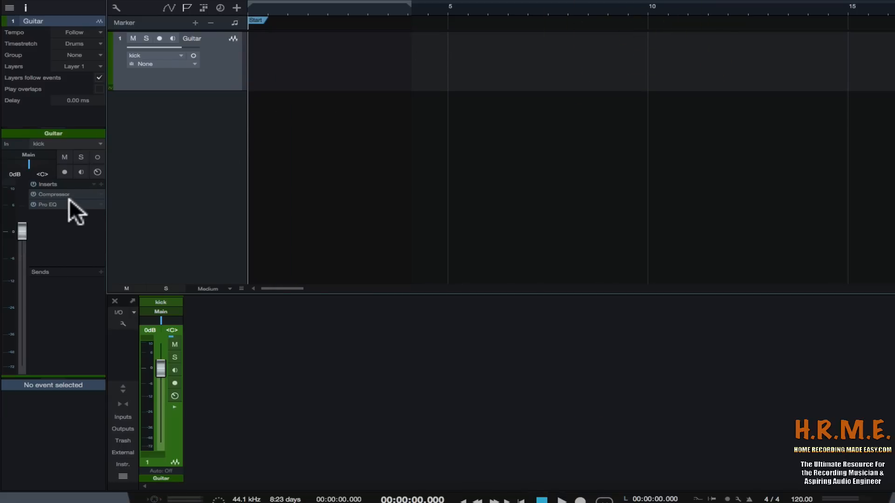
Step: Remove all insert effects from the Guitar channel in the console, leaving the channel strip collapsed
left_click(174, 407)
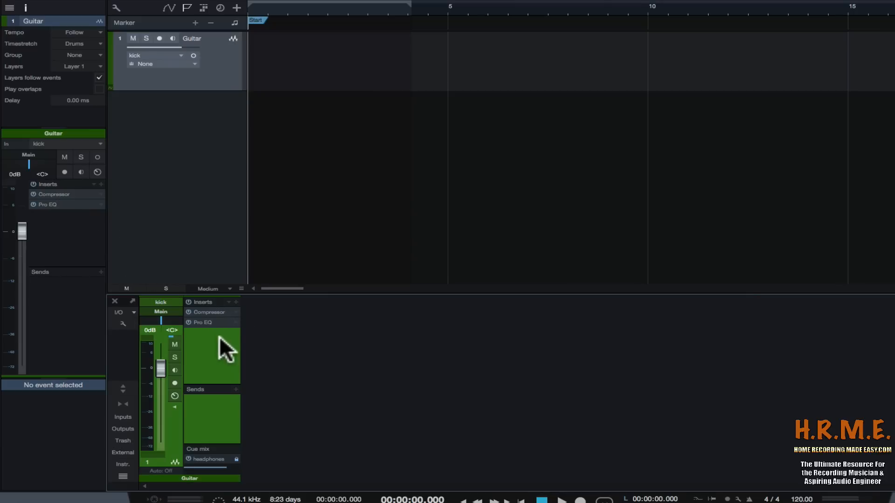
left_click(228, 300)
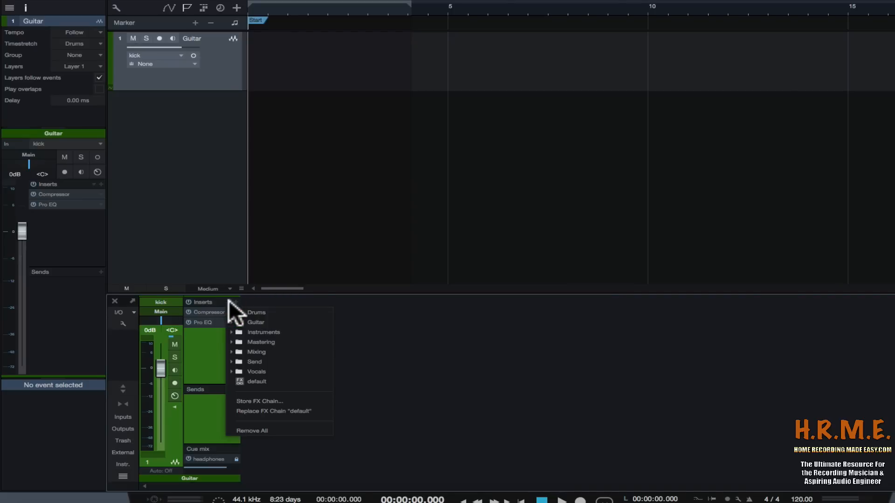
left_click(231, 426)
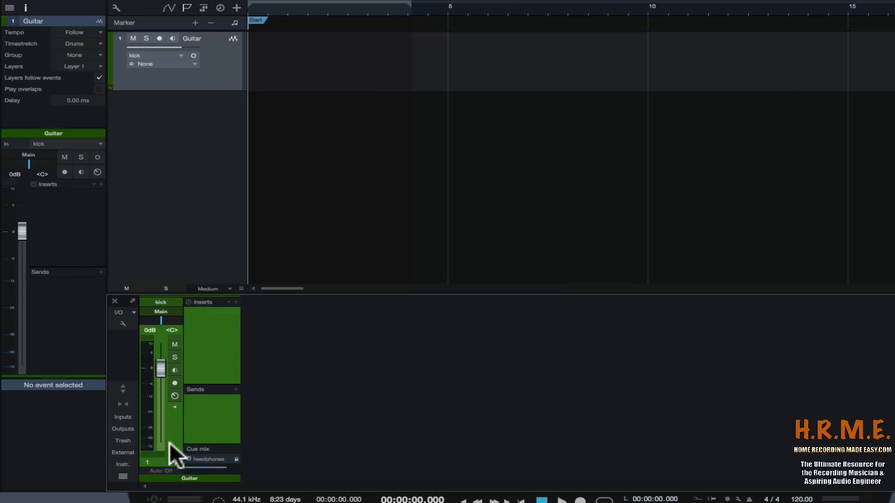
left_click(173, 400)
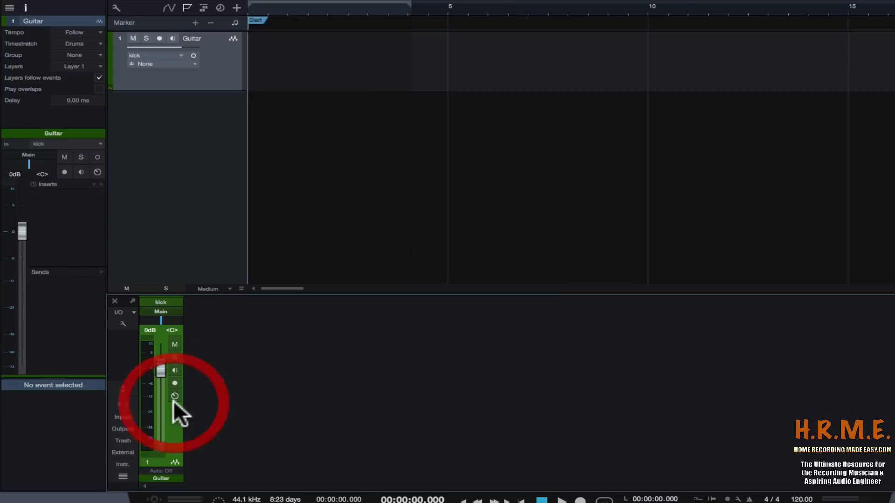
Step: Add an instrument track below the Guitar track
right_click(159, 115)
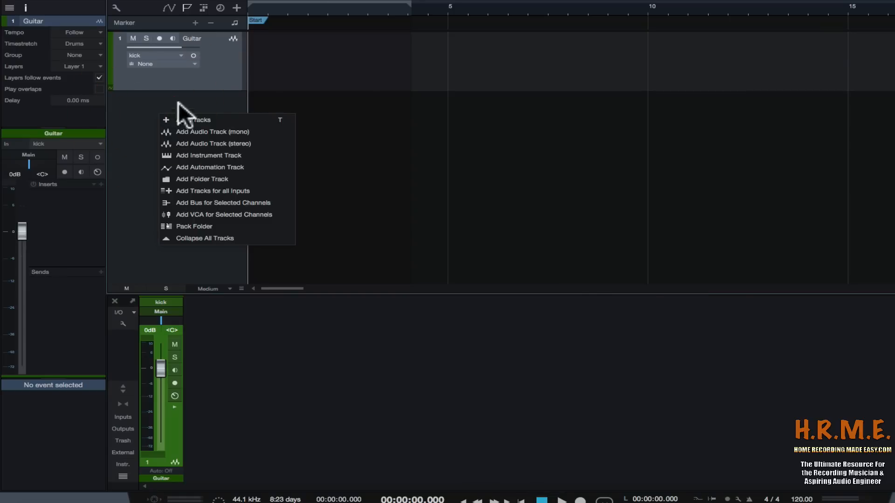
left_click(176, 155)
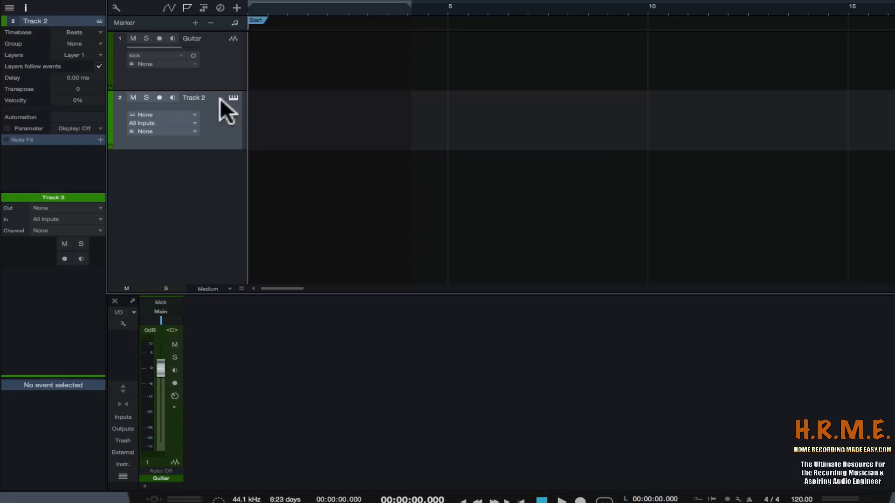
Step: Remove the unassigned Track 2 and start adding a new track named Drums
right_click(211, 113)
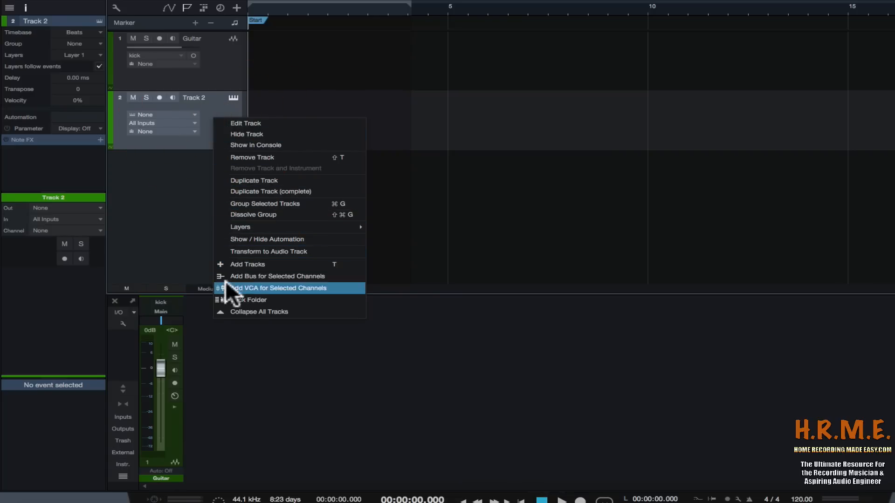
left_click(240, 157)
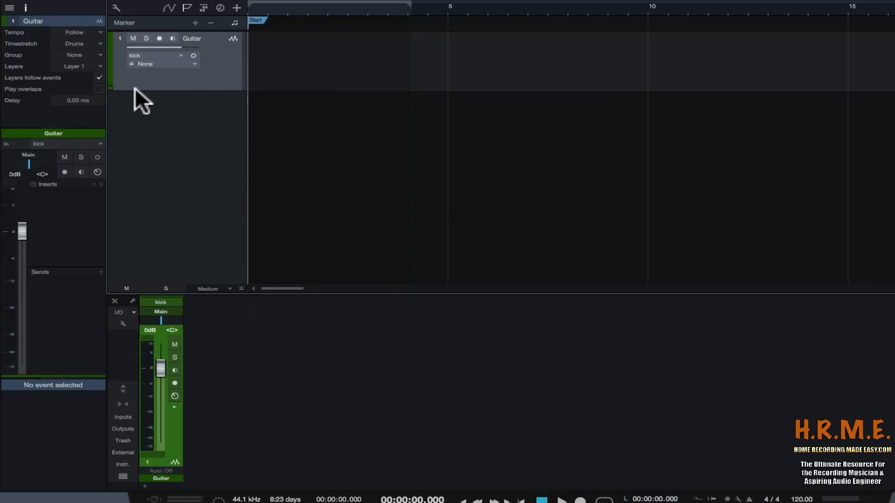
double_click(166, 127)
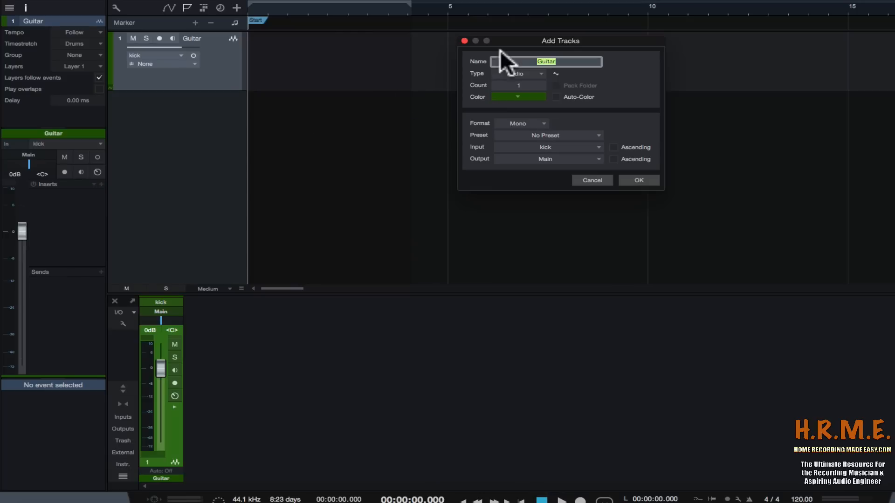
left_click_drag(509, 36, 458, 57)
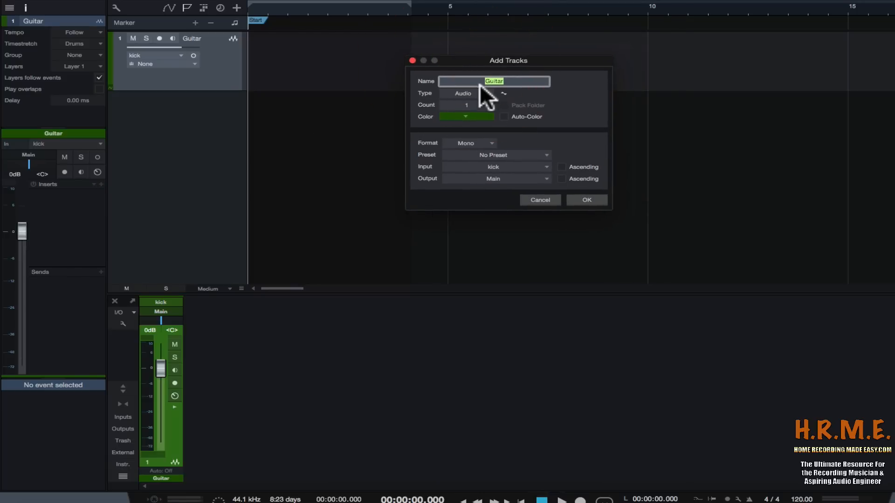
type("Drums")
Step: Make the new Drums track an Instrument track and give it a dark red color
left_click(488, 91)
left_click(485, 105)
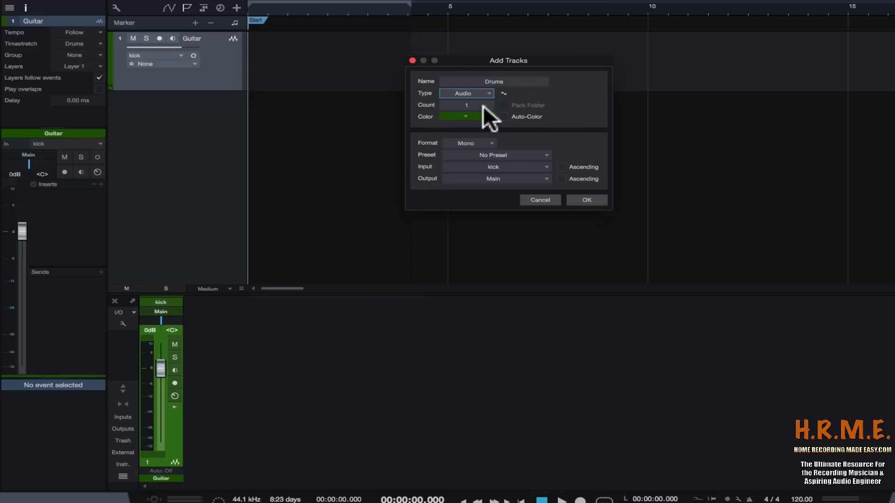
left_click(487, 92)
left_click(483, 115)
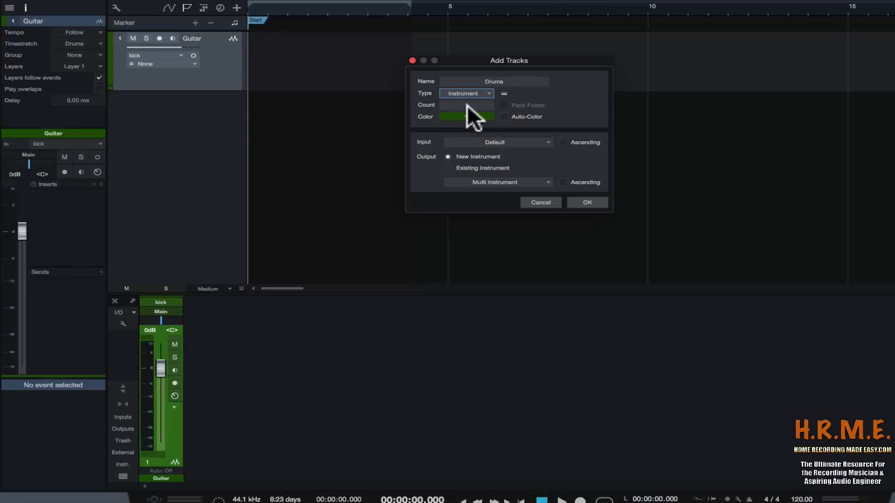
left_click(462, 116)
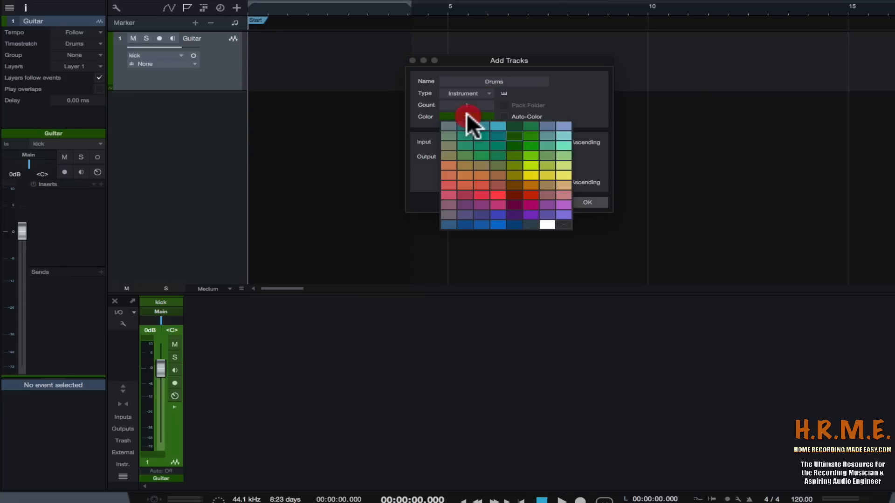
left_click(512, 191)
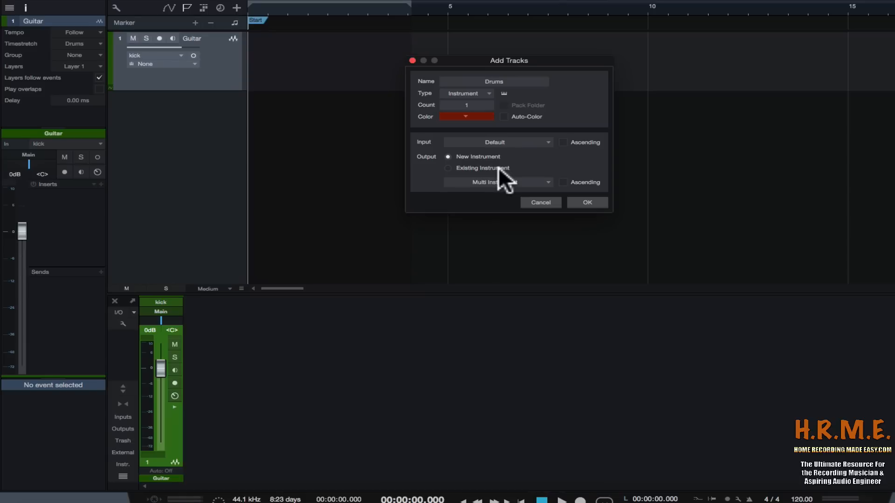
Step: Check which existing instruments the Drums track could output to, returning the output choice to New Instrument
left_click(446, 167)
left_click(549, 180)
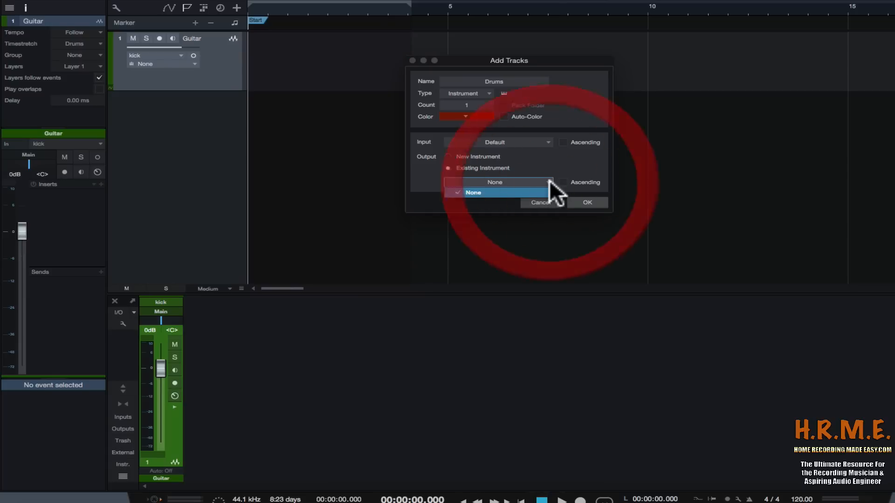
left_click(549, 179)
left_click(447, 157)
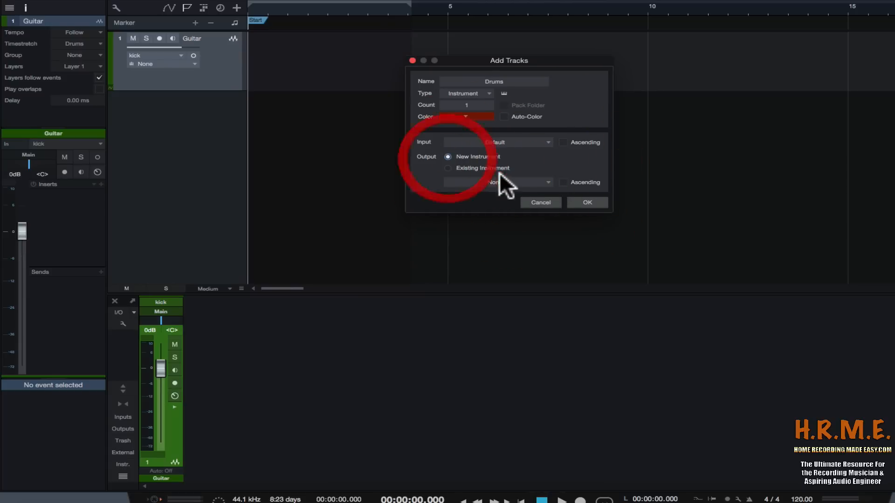
Step: Assign EZdrummer as the Drums track's new instrument and create the track
left_click(539, 180)
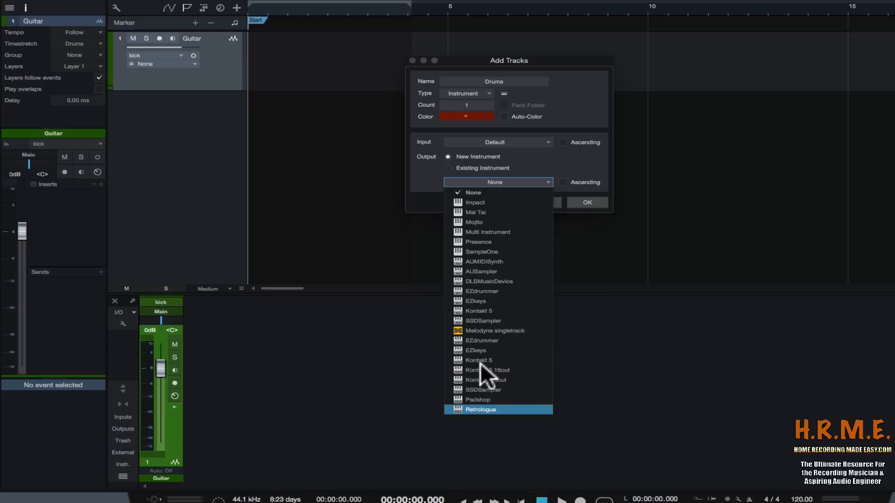
left_click(482, 340)
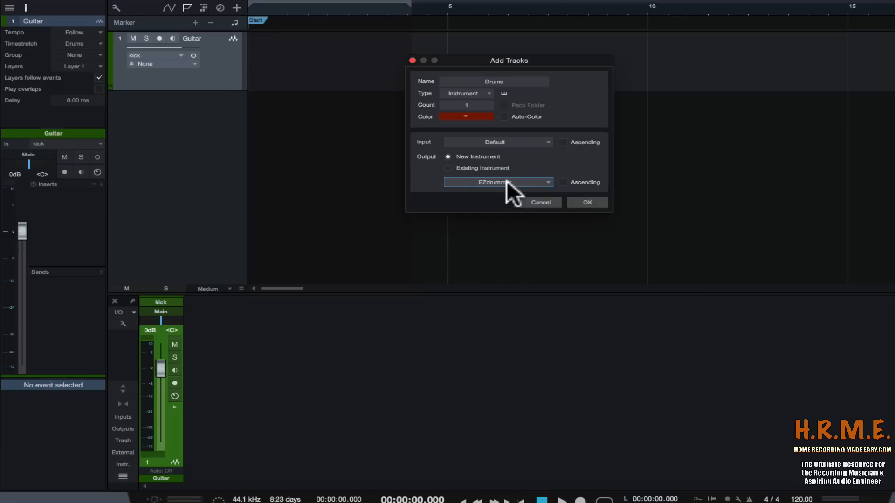
left_click(577, 202)
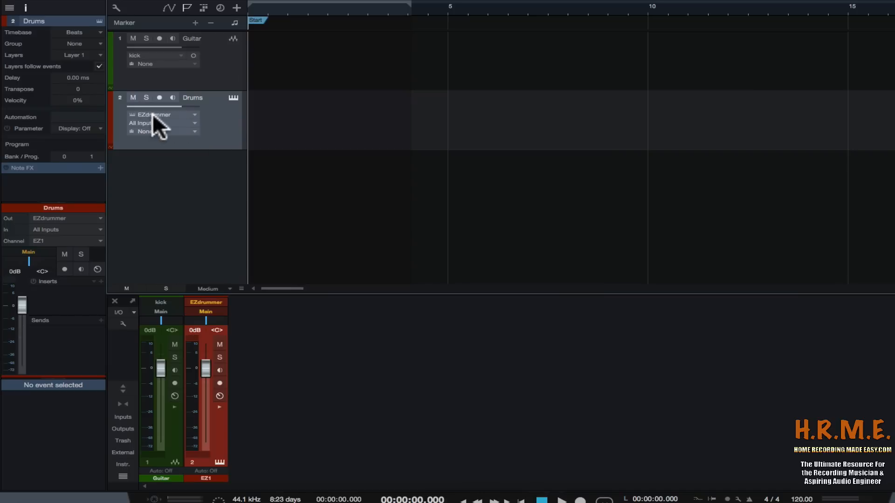
Step: Open the Drums track's EZdrummer instrument, audition several kit pieces, and close its window
left_click(232, 98)
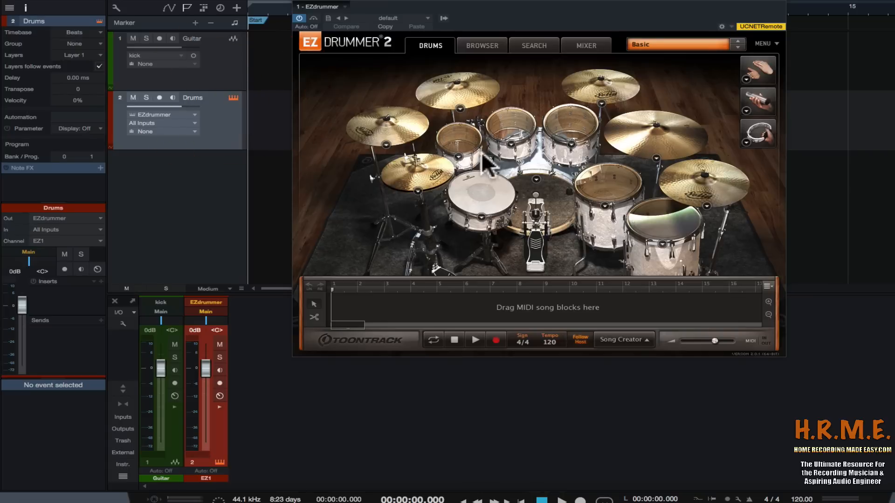
left_click(537, 202)
left_click(495, 186)
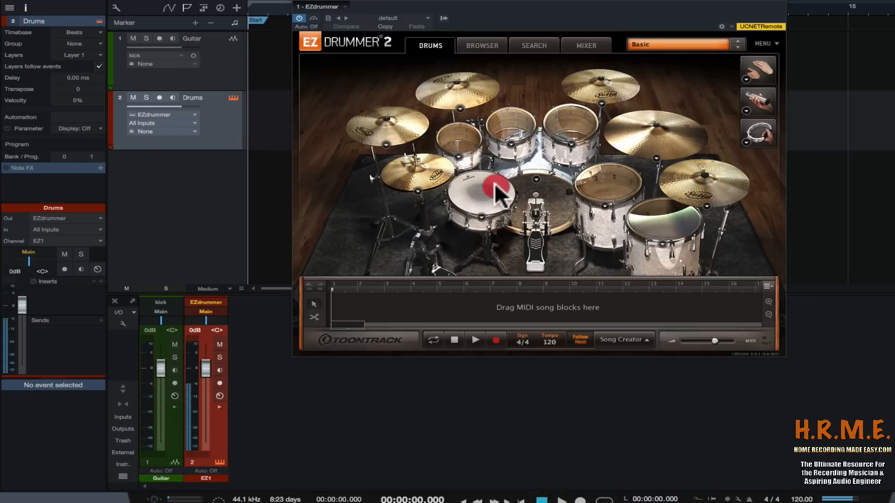
left_click(509, 133)
left_click(569, 133)
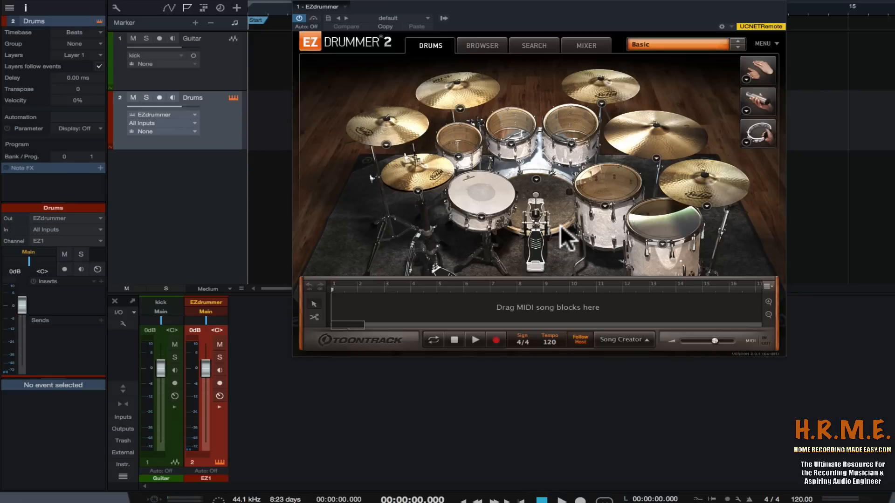
left_click(776, 6)
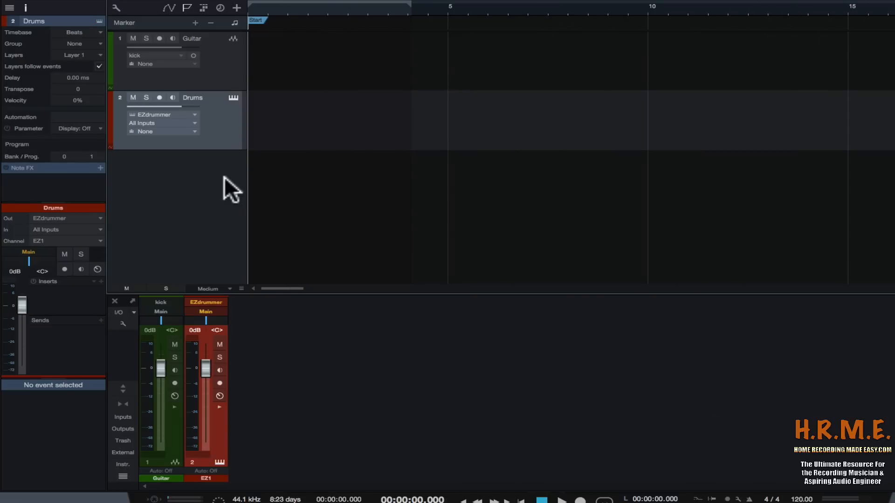
Step: Add another instrument track below Drums and check which instruments it can be assigned
right_click(164, 172)
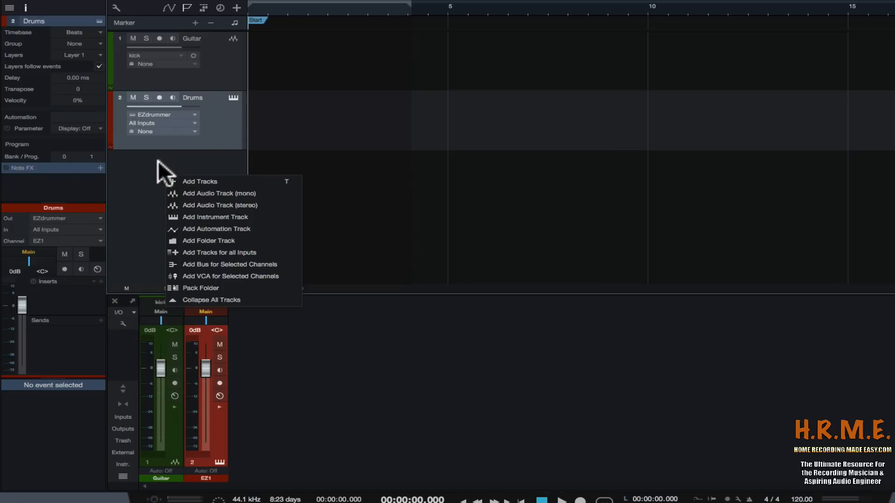
left_click(182, 216)
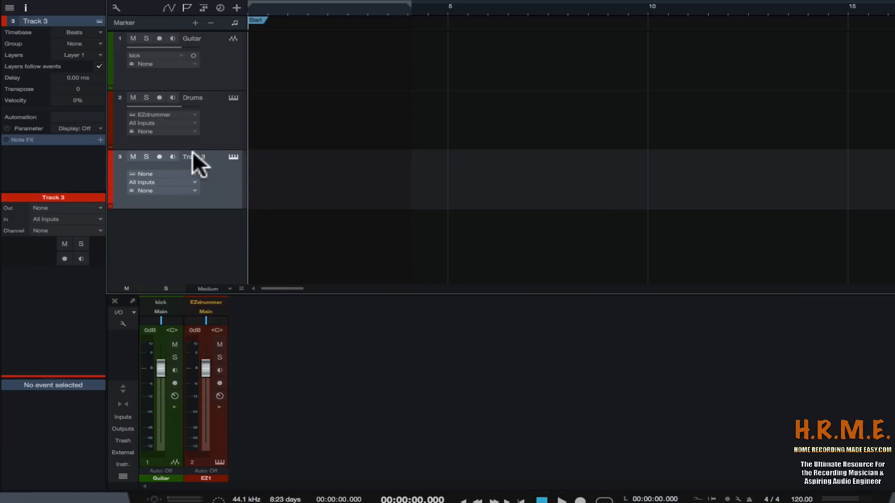
left_click(233, 154)
left_click(233, 154)
left_click(194, 173)
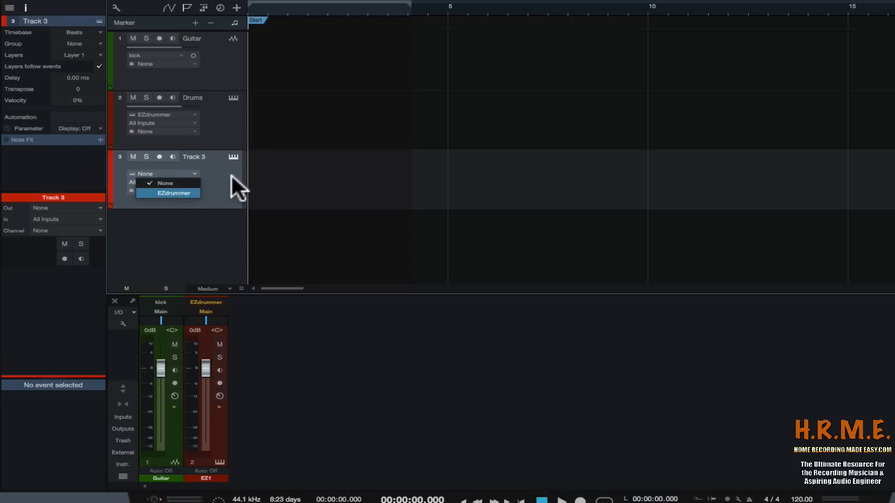
left_click(210, 159)
Step: Rename Track 3 as keys
double_click(196, 156)
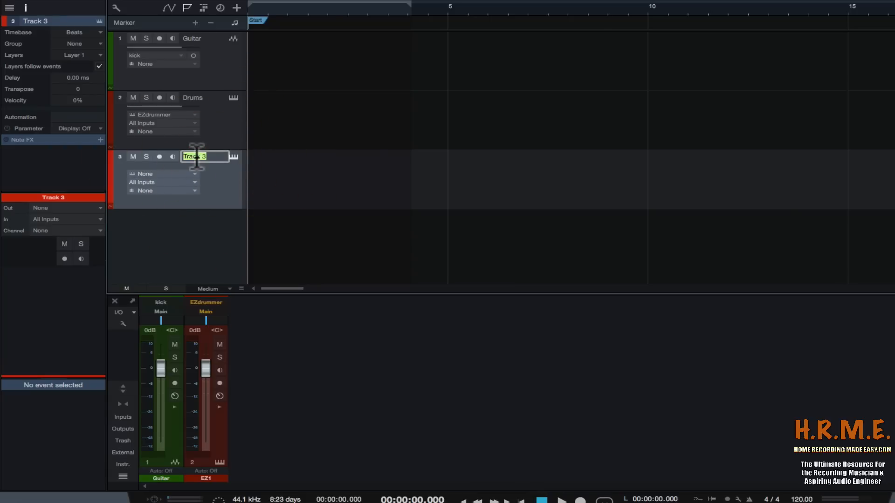
type("keys")
key("Return")
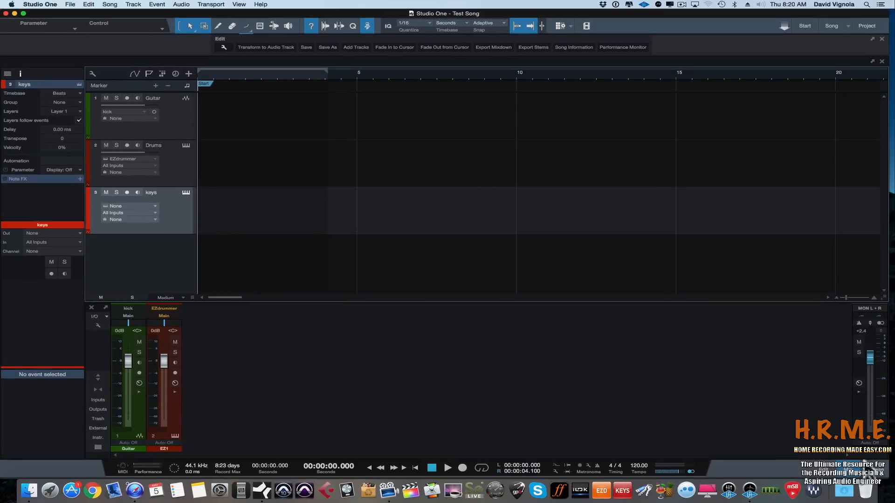
Step: Show the browser's instruments list, leaving the Blues loop folders collapsed
left_click(876, 468)
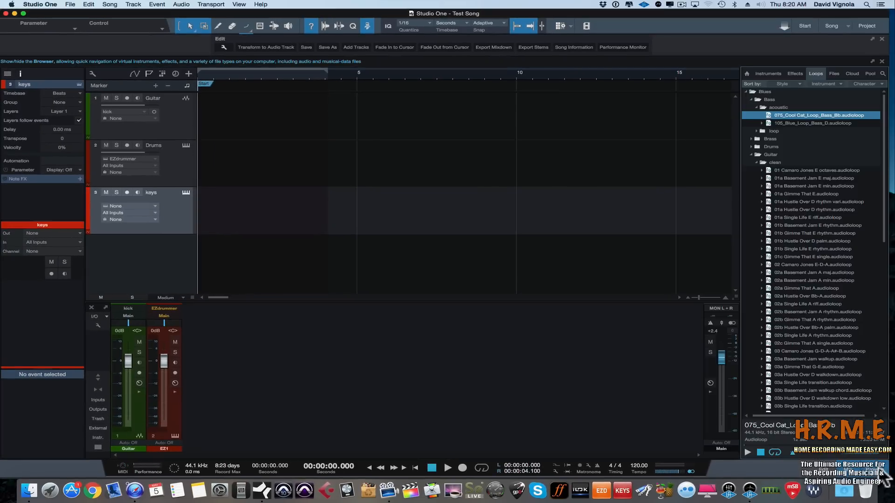
left_click(754, 153)
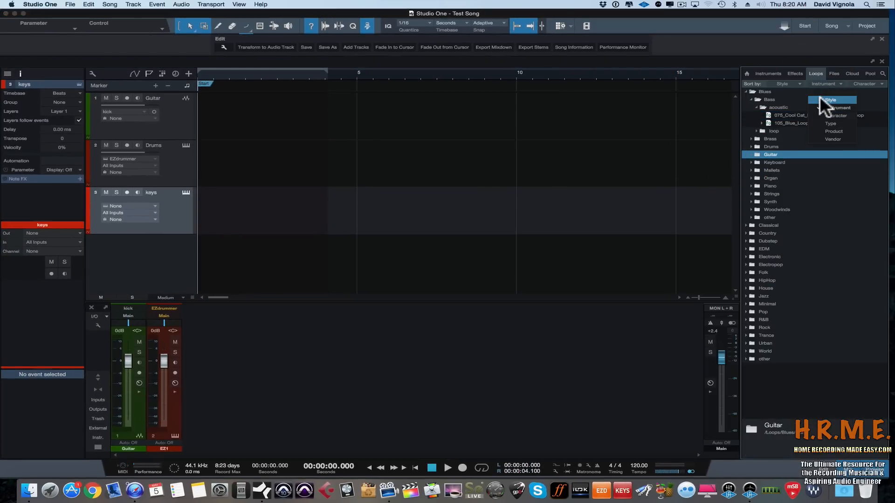
left_click(756, 105)
left_click(746, 89)
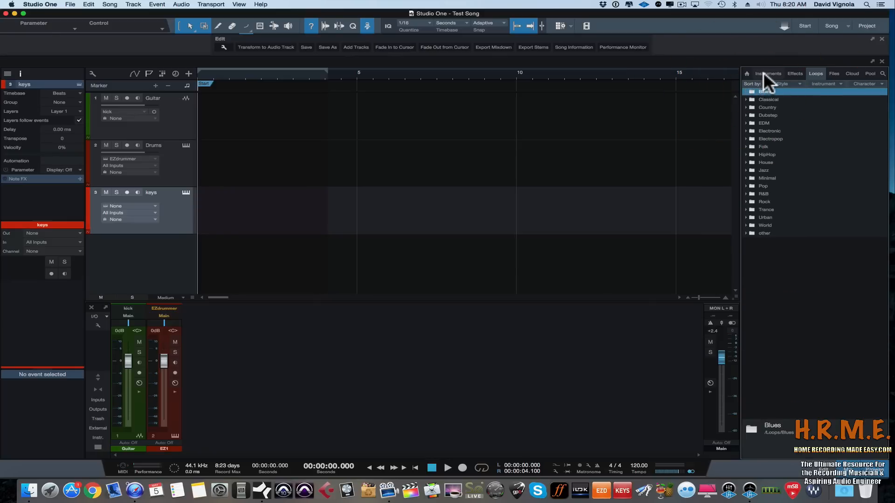
left_click(765, 74)
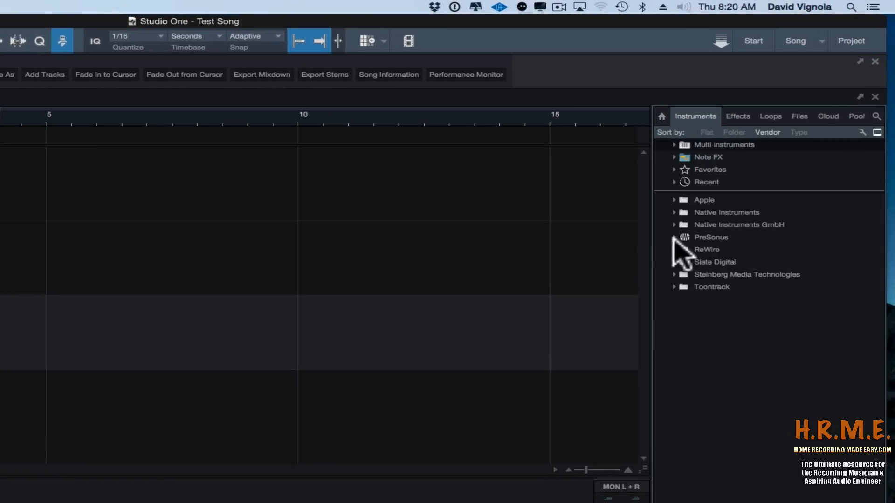
Step: Examine the instruments in the PreSonus, Slate Digital and Toontrack vendor folders, collapsing each one again
left_click(674, 237)
left_click(674, 237)
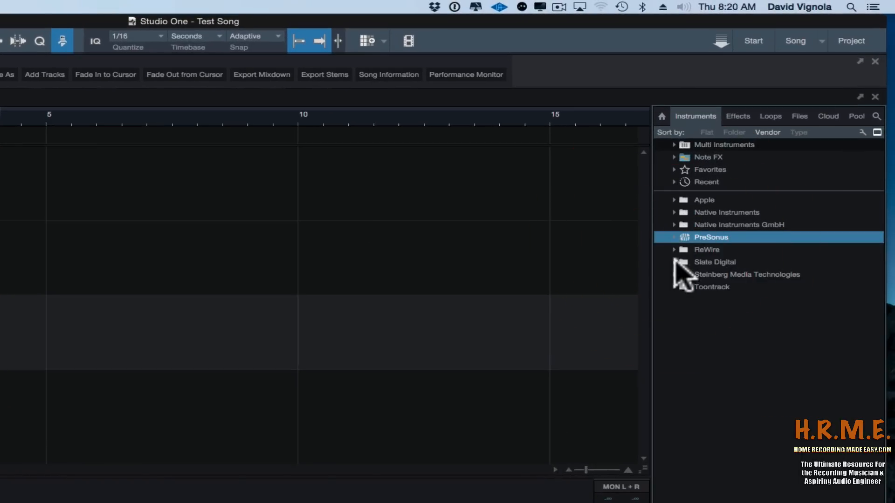
left_click(673, 262)
left_click(674, 262)
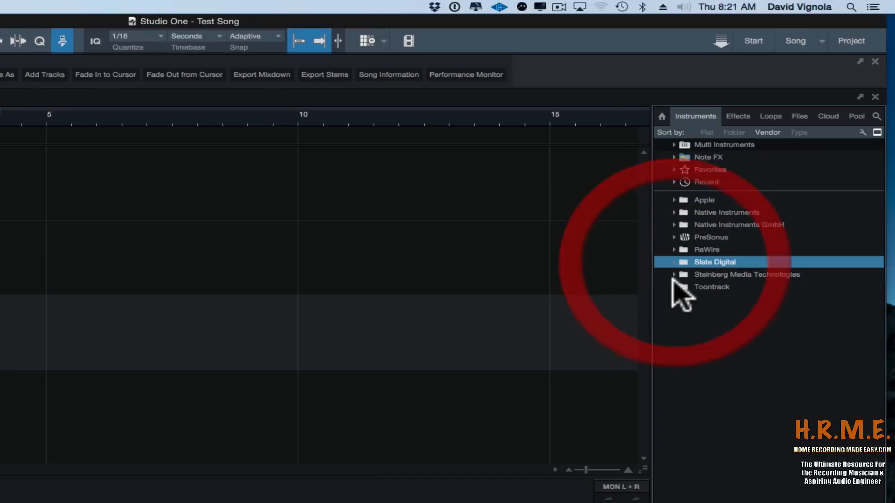
left_click(674, 286)
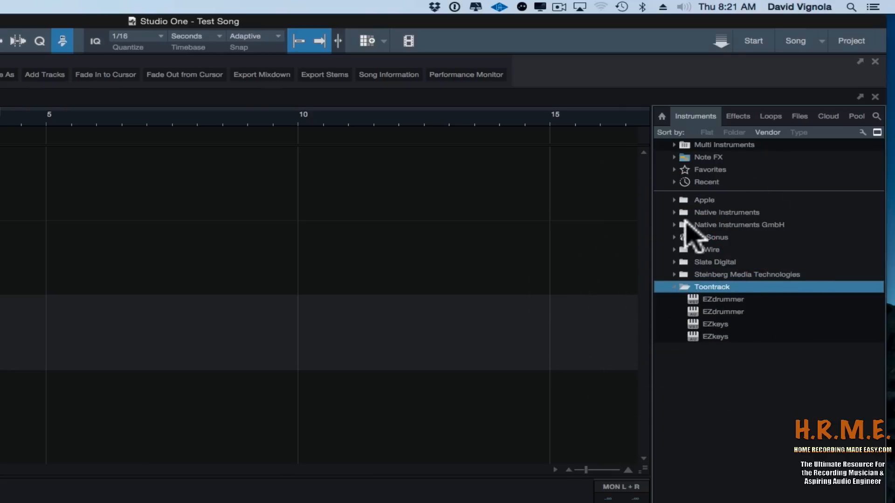
left_click(674, 286)
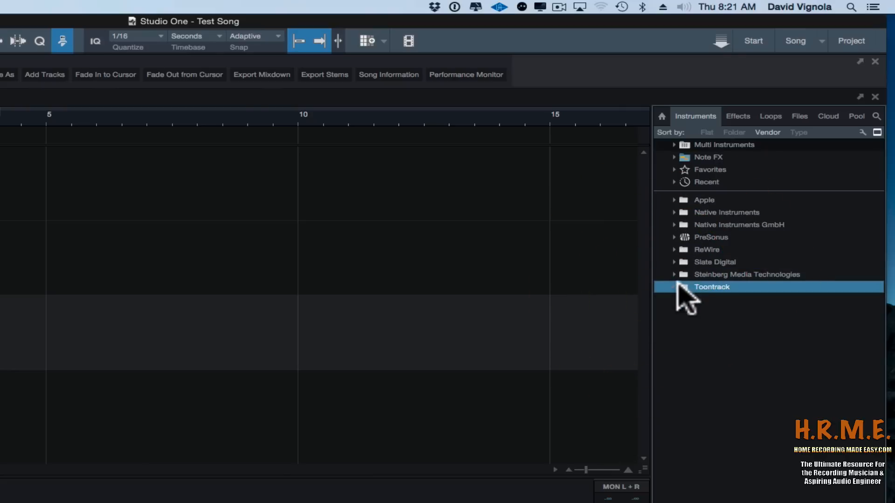
Step: Assign the Presence instrument from the PreSonus folder to the keys track
left_click(675, 238)
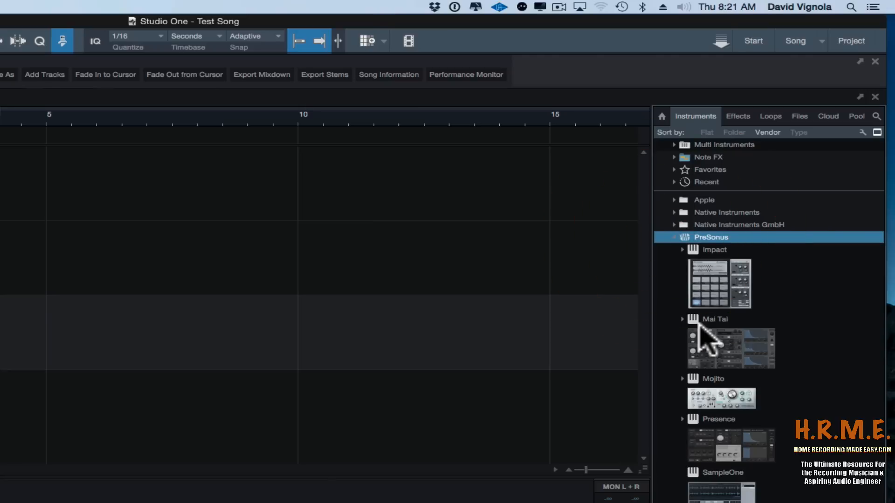
double_click(729, 440)
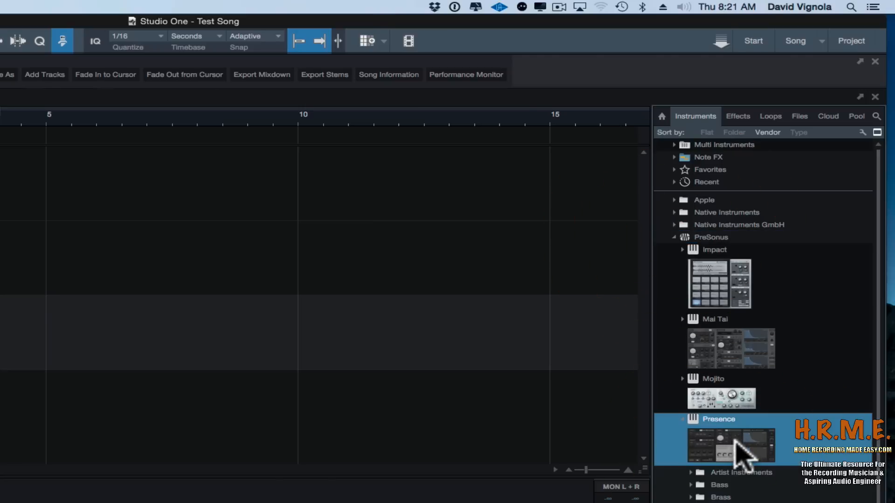
left_click(733, 440)
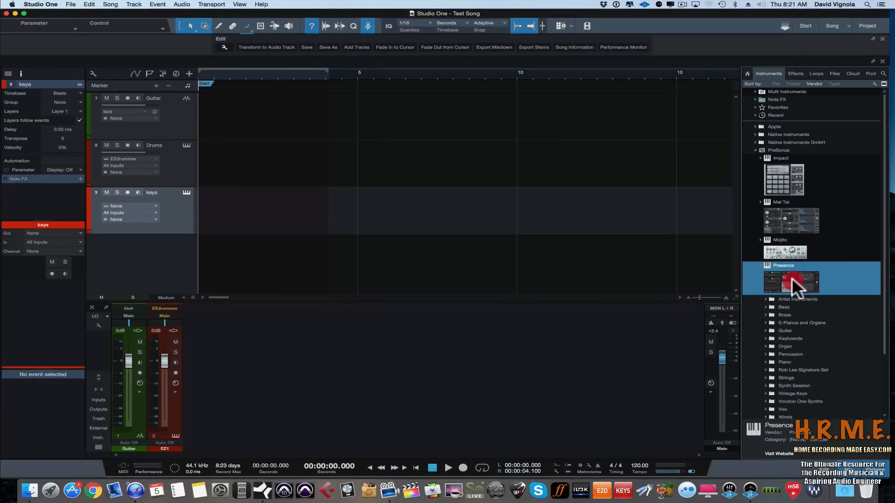
left_click_drag(792, 278, 244, 198)
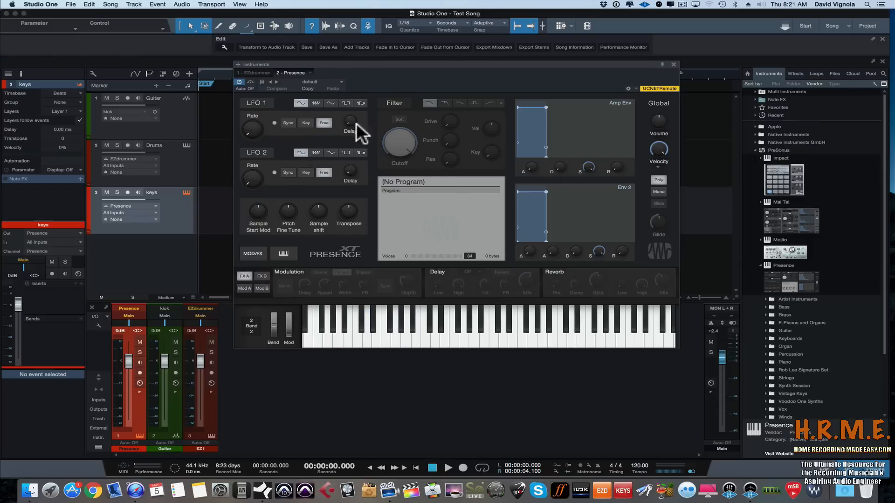
Step: Load the Suitcase Chorus hard preset from the Keyboards > Rhodes Suitcase folder into Presence
left_click(341, 81)
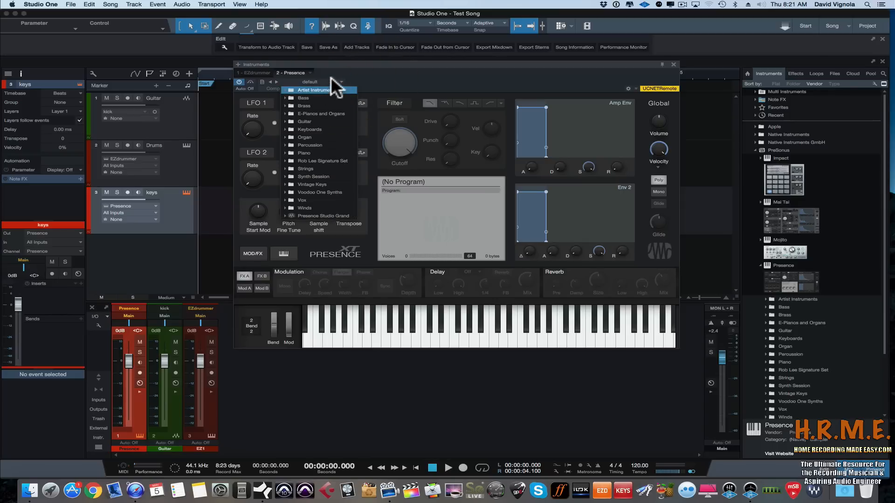
left_click(285, 137)
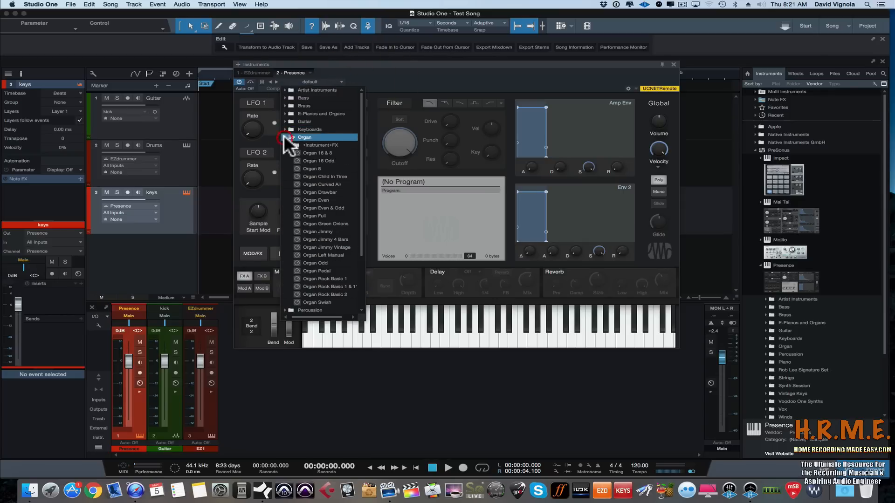
left_click(284, 129)
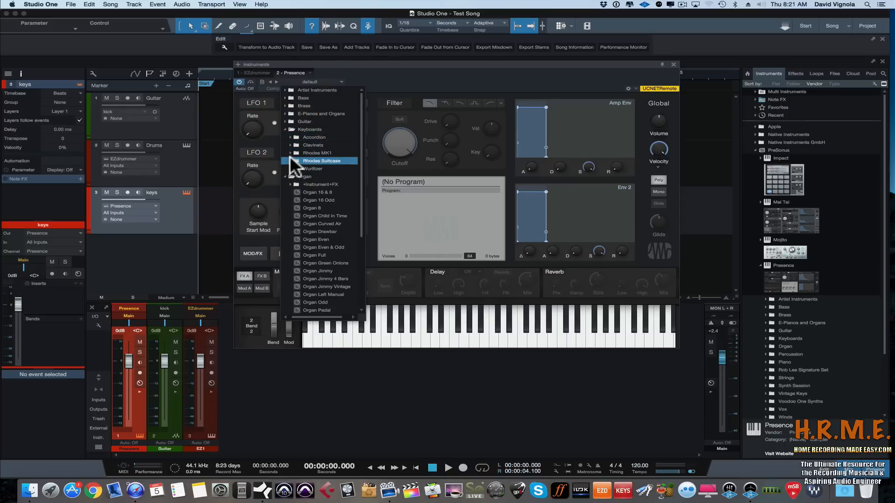
left_click(290, 160)
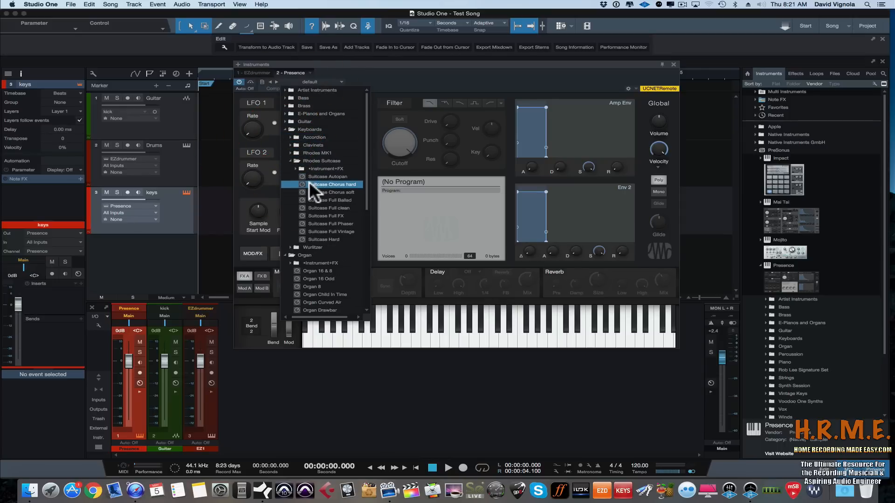
left_click(309, 183)
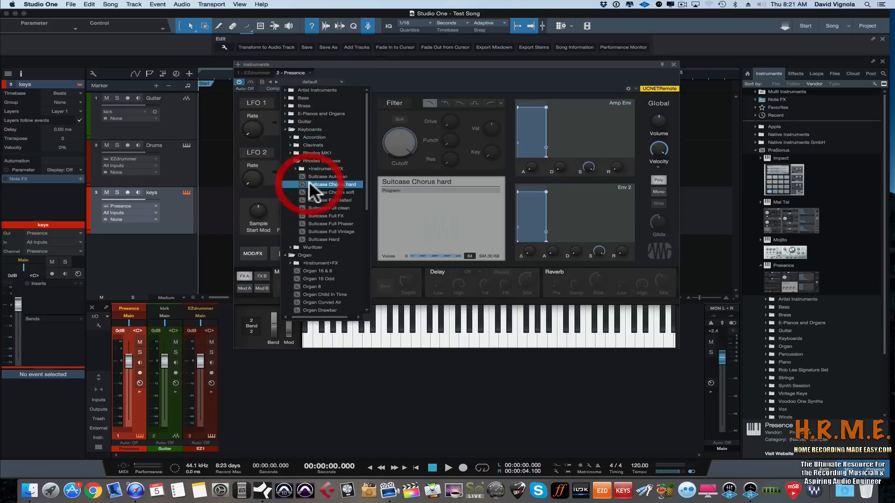
left_click(416, 65)
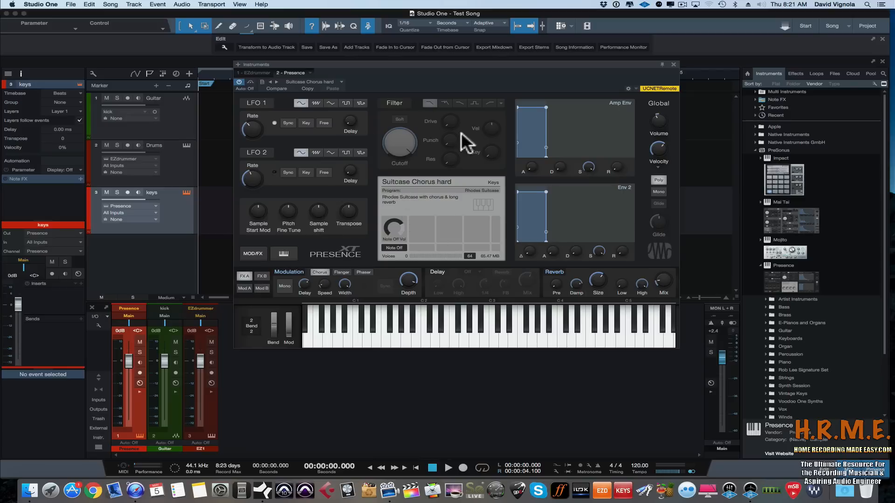
Step: Audition the loaded Rhodes sound with several notes on Presence's virtual keyboard, and close the instrument window
left_click_drag(371, 349, 433, 340)
left_click(505, 339)
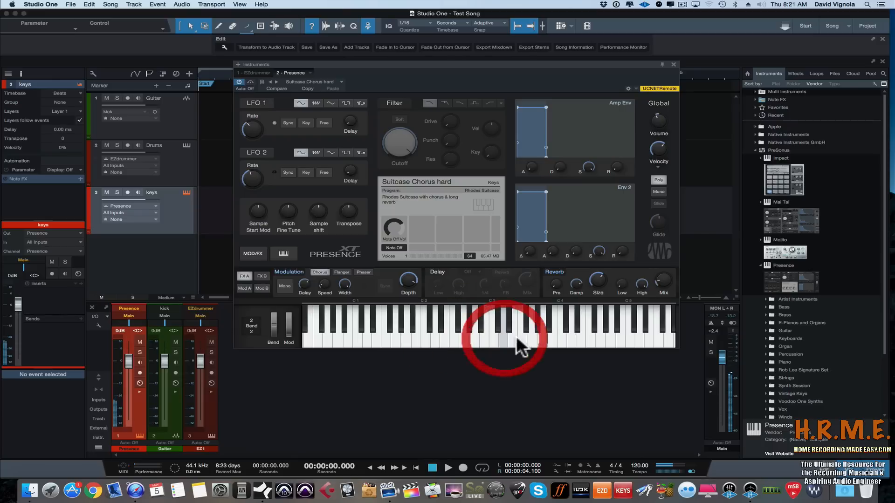
left_click(530, 337)
left_click(445, 341)
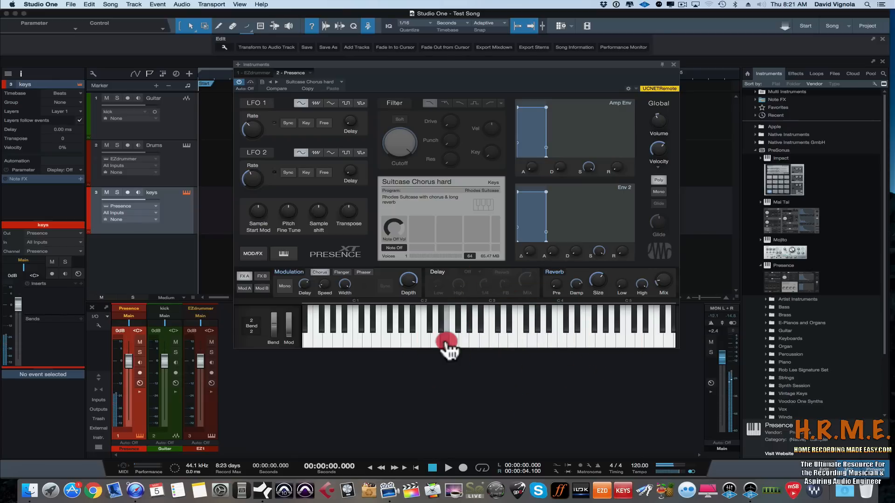
left_click(419, 345)
left_click(379, 346)
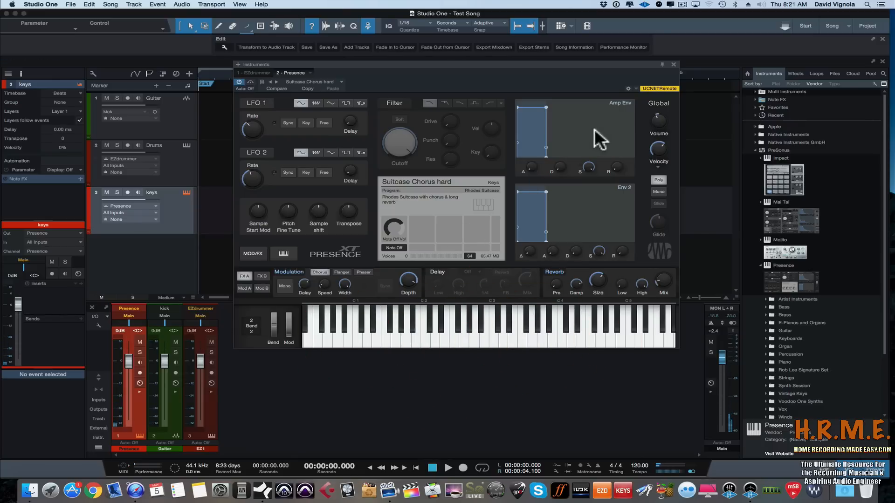
left_click(674, 65)
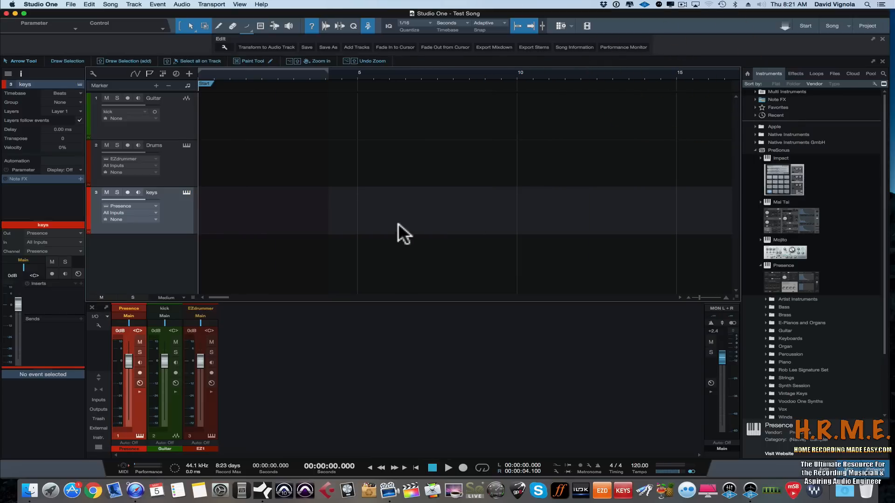
Step: Select the Guitar, Drums and keys tracks one after another, ending on keys
left_click(178, 124)
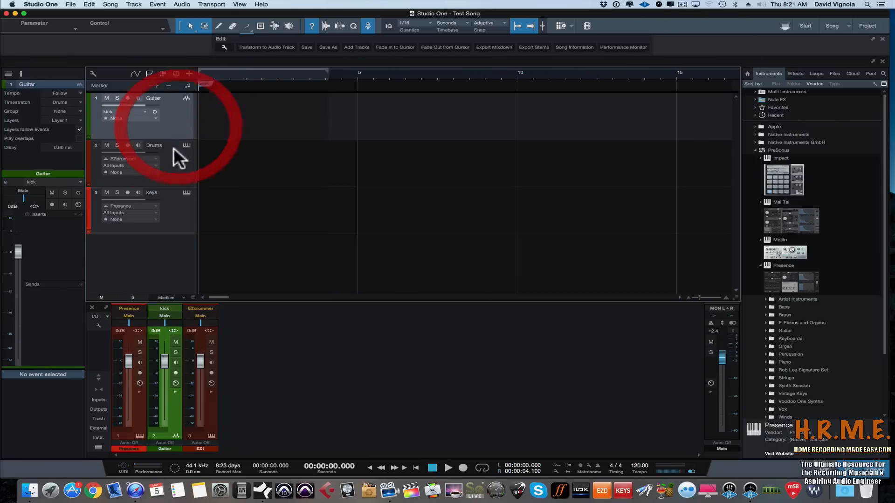
left_click(169, 172)
left_click(167, 210)
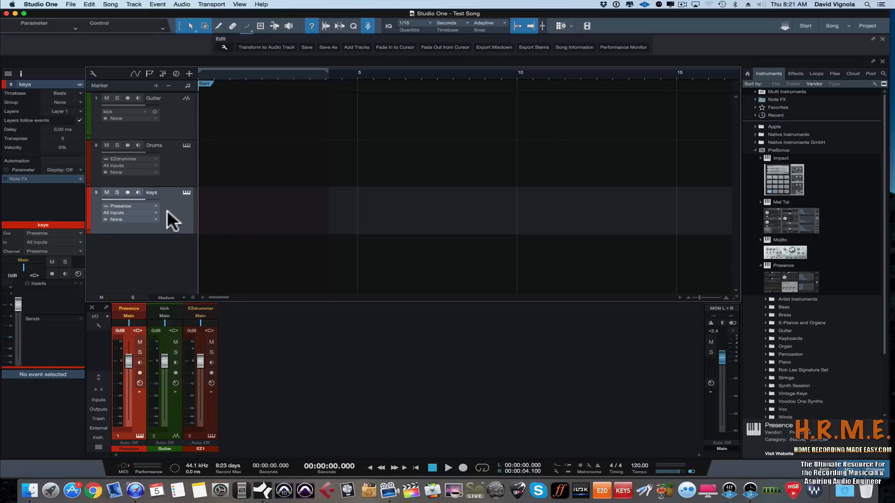